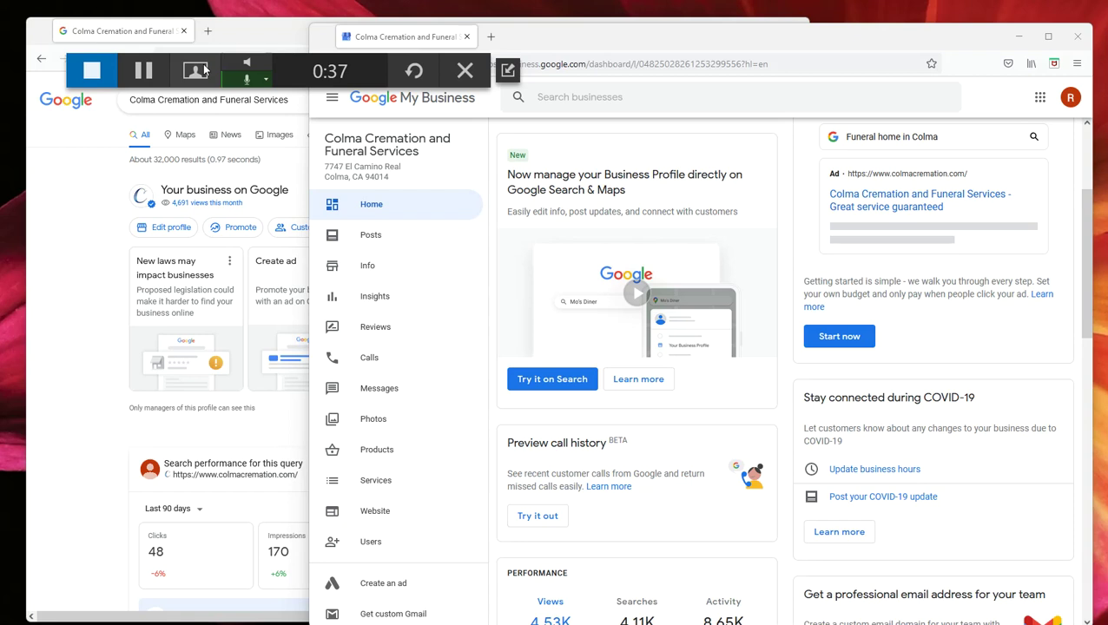
Step: Bring the Google search results window forward, widen it, and skim the Colma Cremation and Funeral Services business profile
left_click(278, 37)
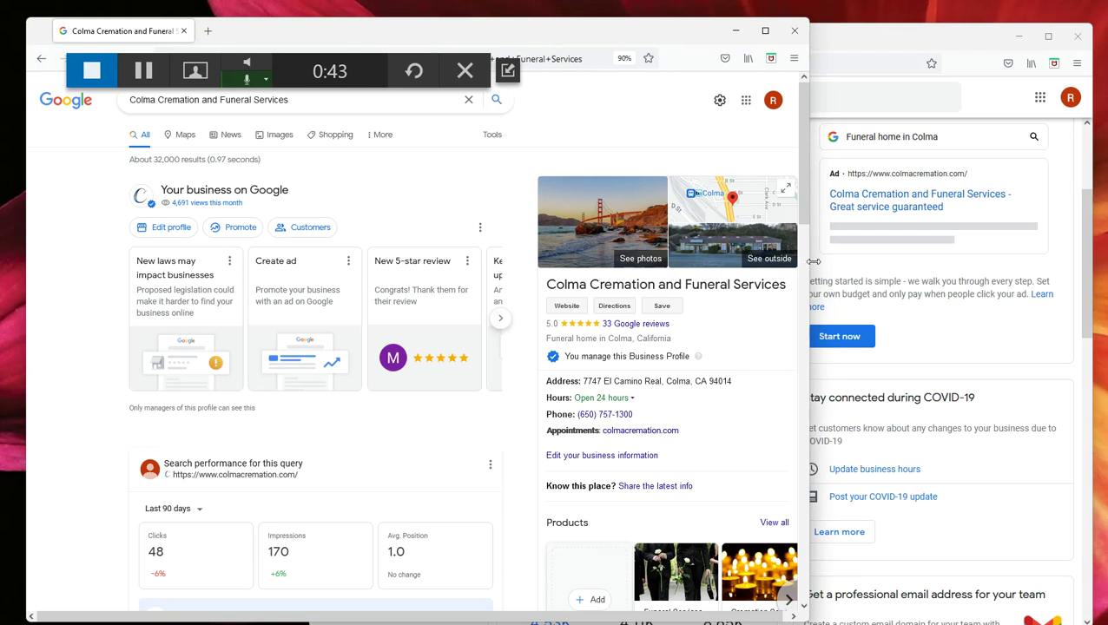
left_click_drag(813, 261, 874, 261)
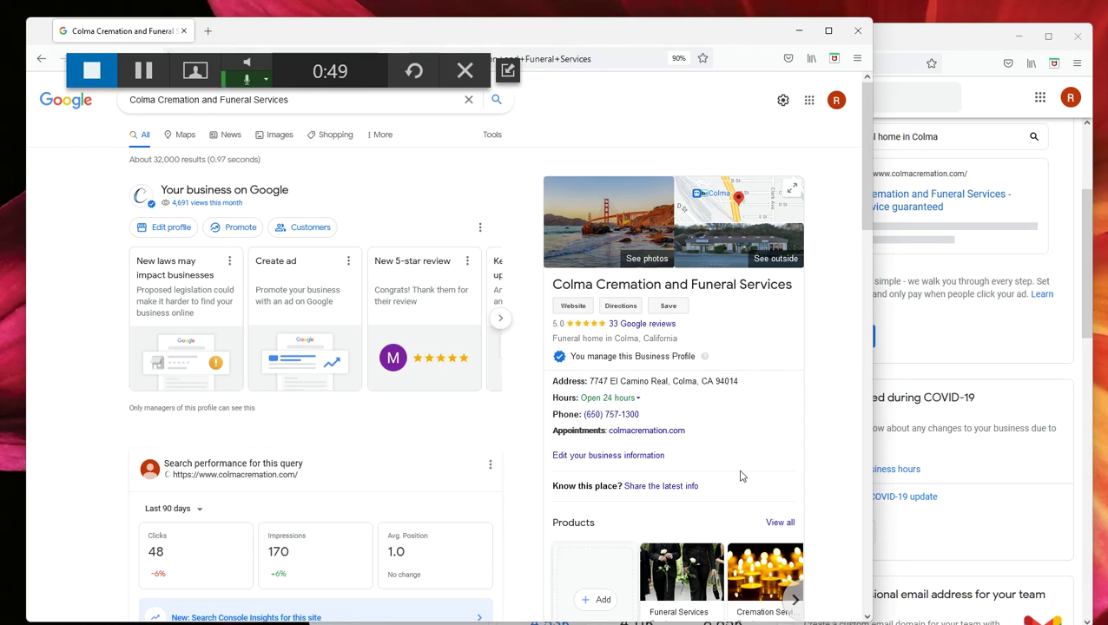
scroll(741, 477, "down", 3)
scroll(741, 477, "down", 5)
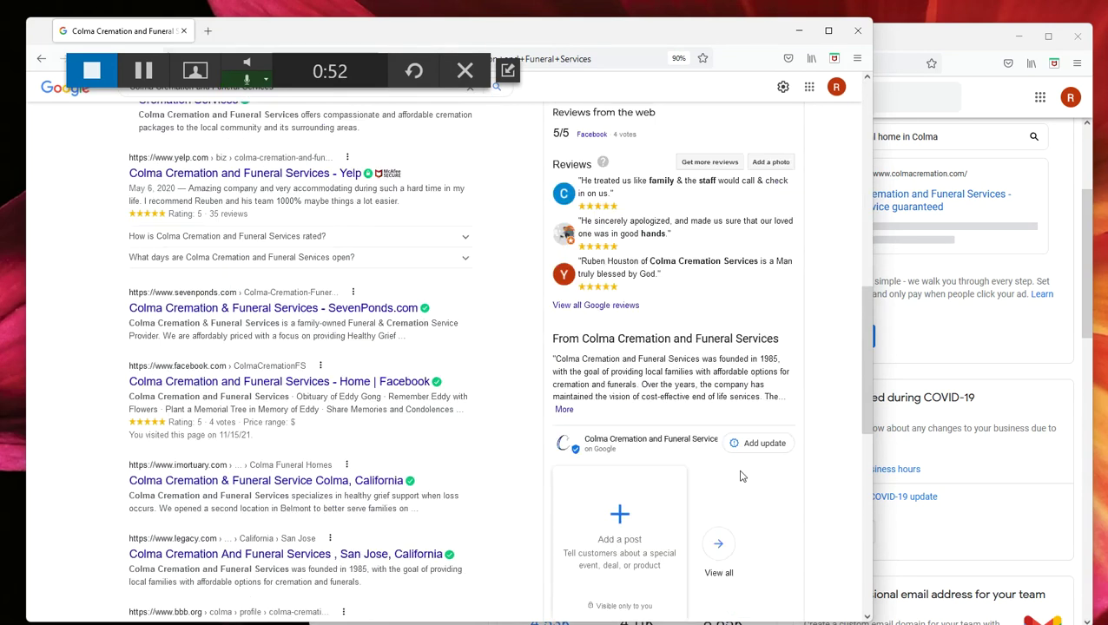
scroll(734, 443, "up", 8)
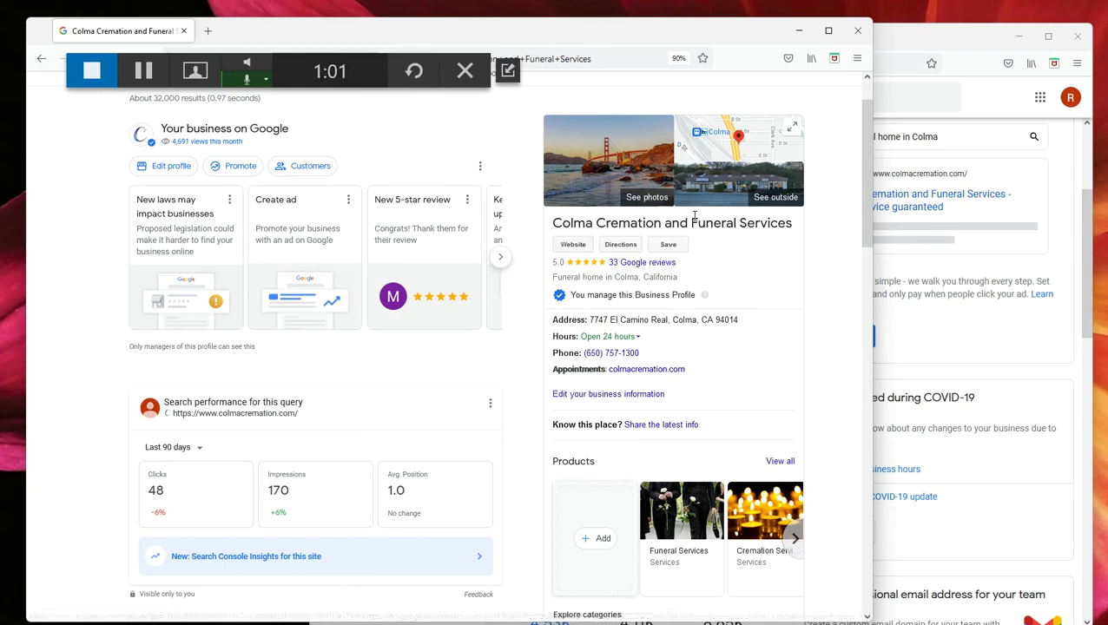
Step: Examine the business profile's contact details, products, reviews and posts area in the Google search results
scroll(685, 385, "down", 1)
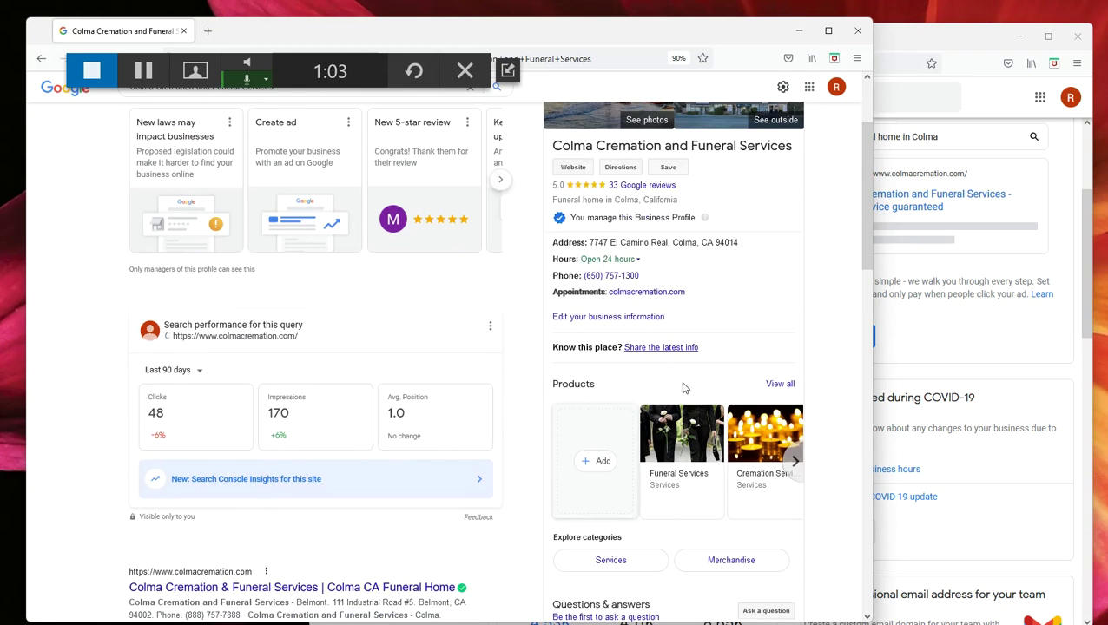
scroll(686, 388, "down", 1)
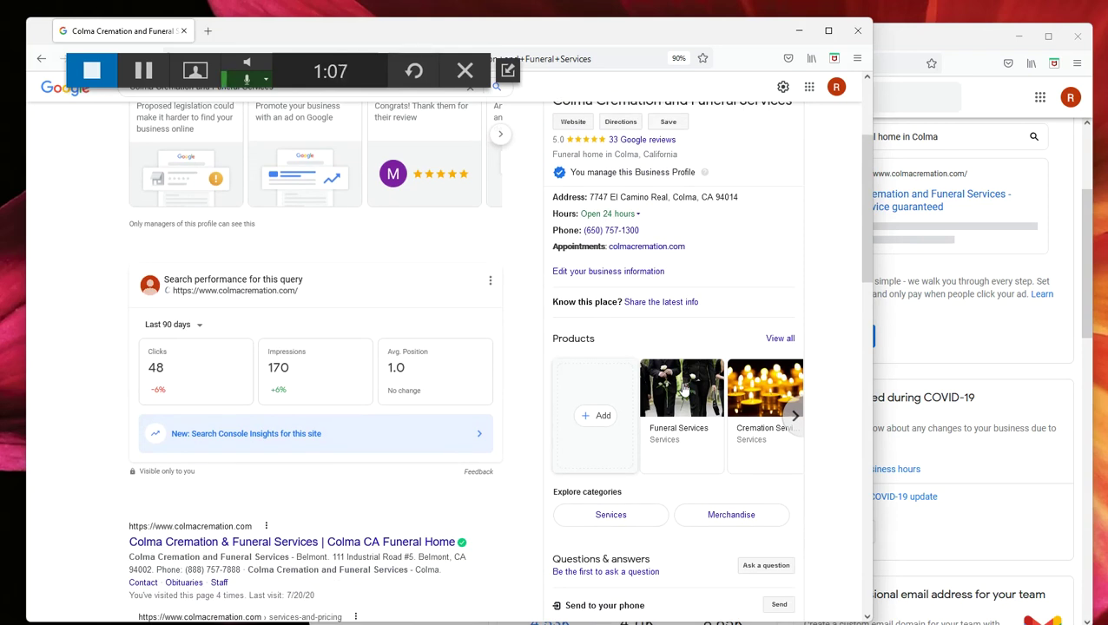
scroll(700, 349, "up", 2)
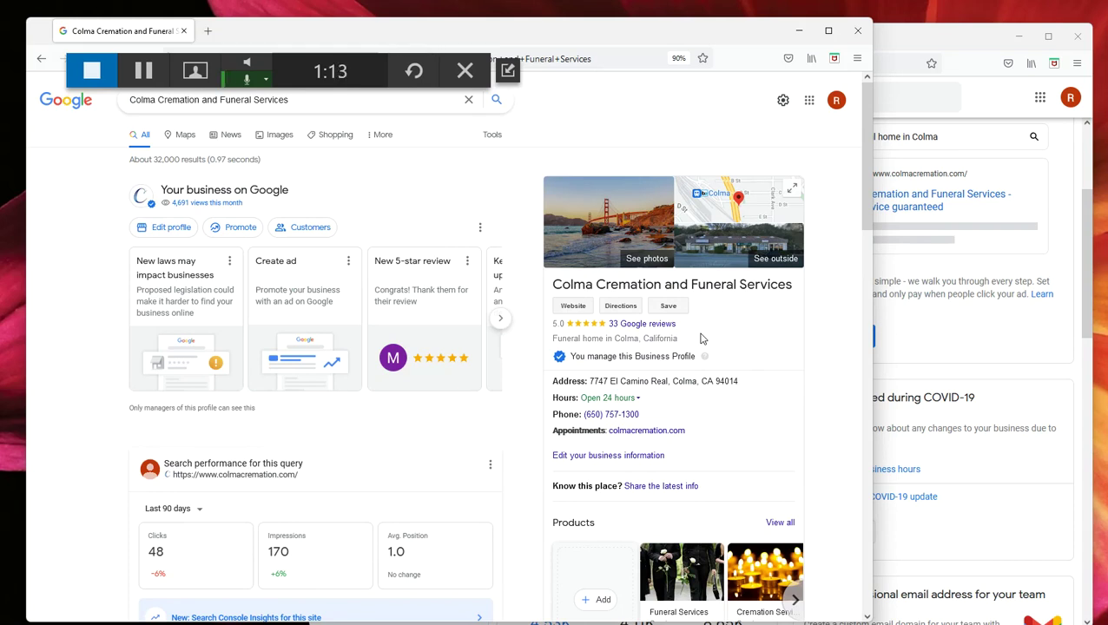
scroll(690, 268, "down", 3)
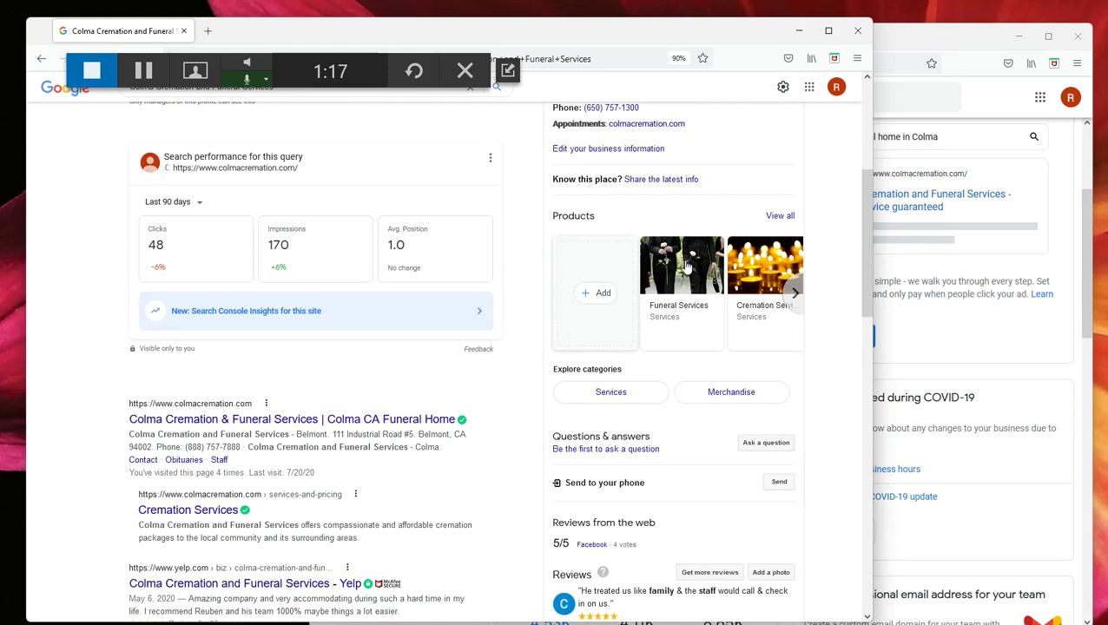
scroll(687, 268, "up", 3)
scroll(691, 281, "down", 1)
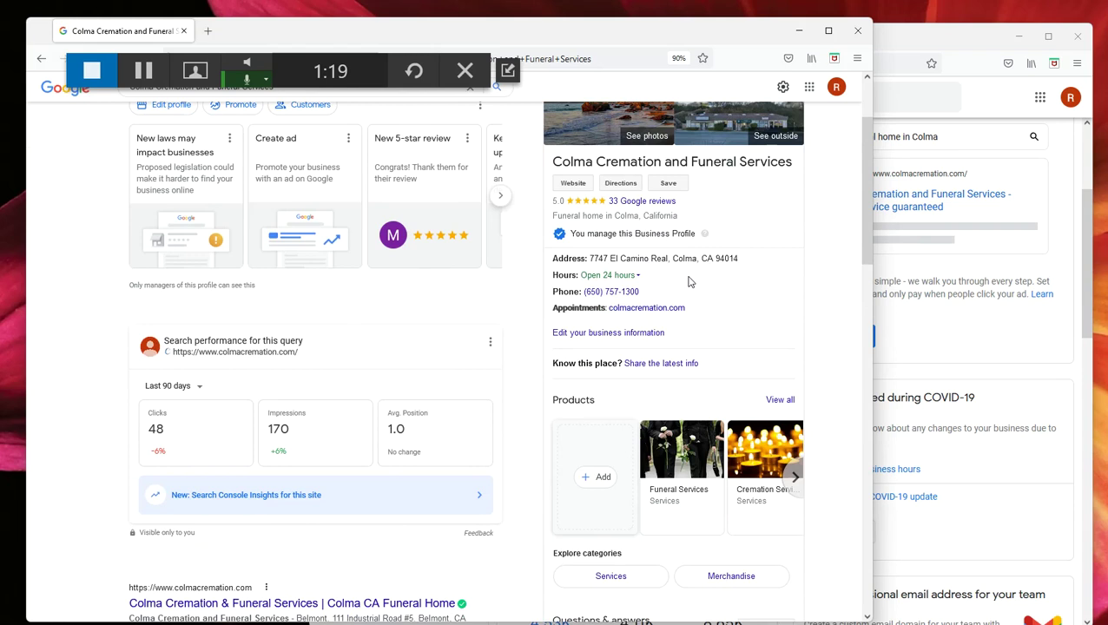
scroll(690, 281, "up", 2)
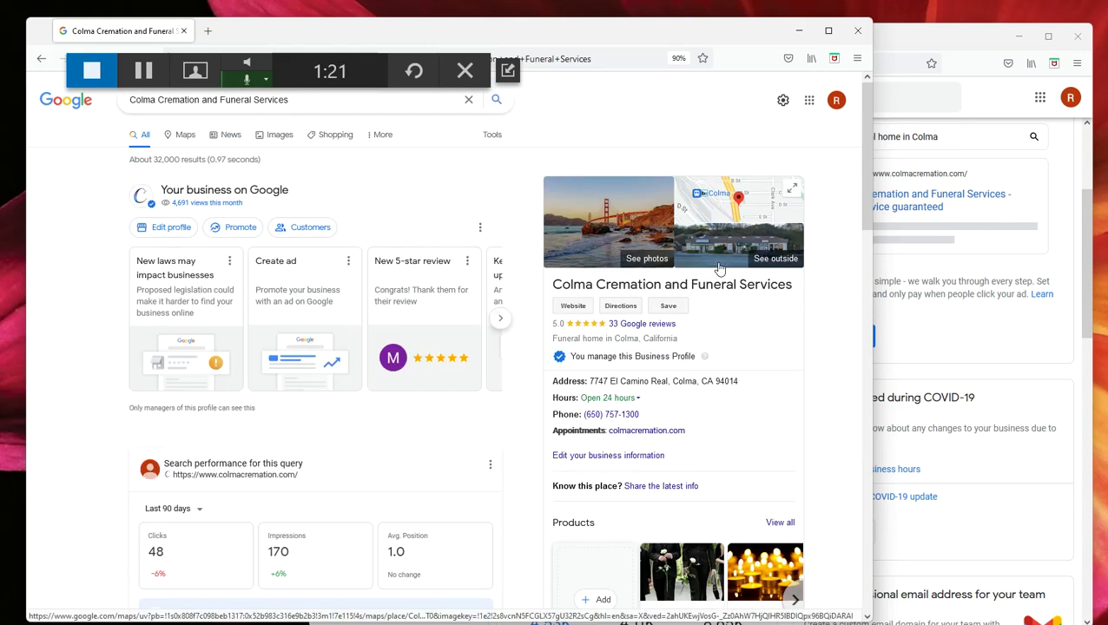
scroll(656, 425, "down", 2)
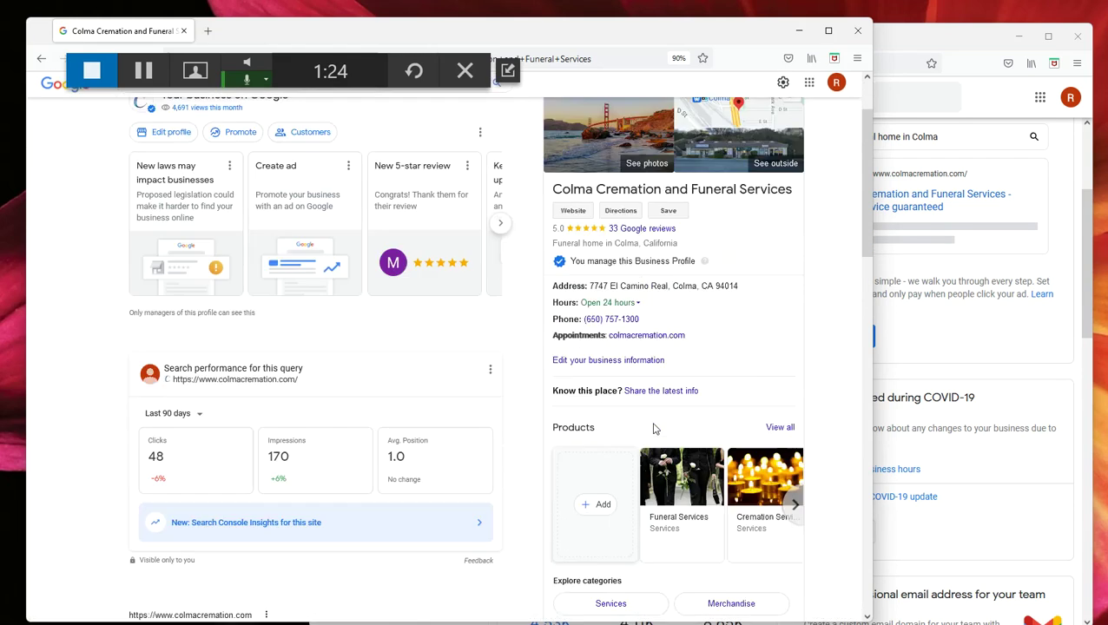
scroll(710, 466, "down", 7)
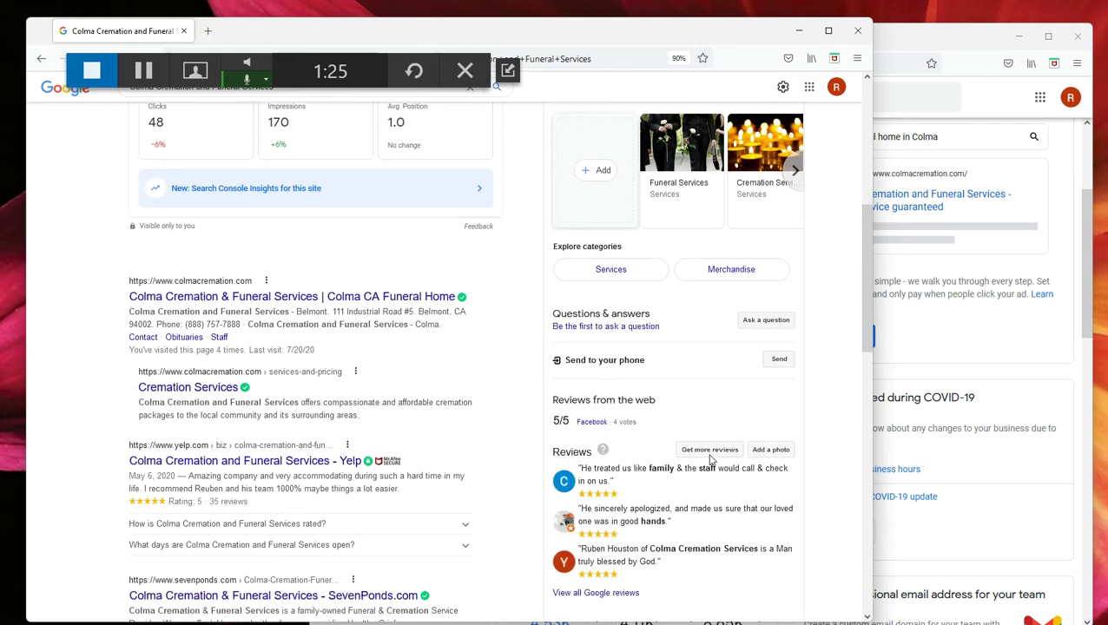
scroll(709, 464, "down", 6)
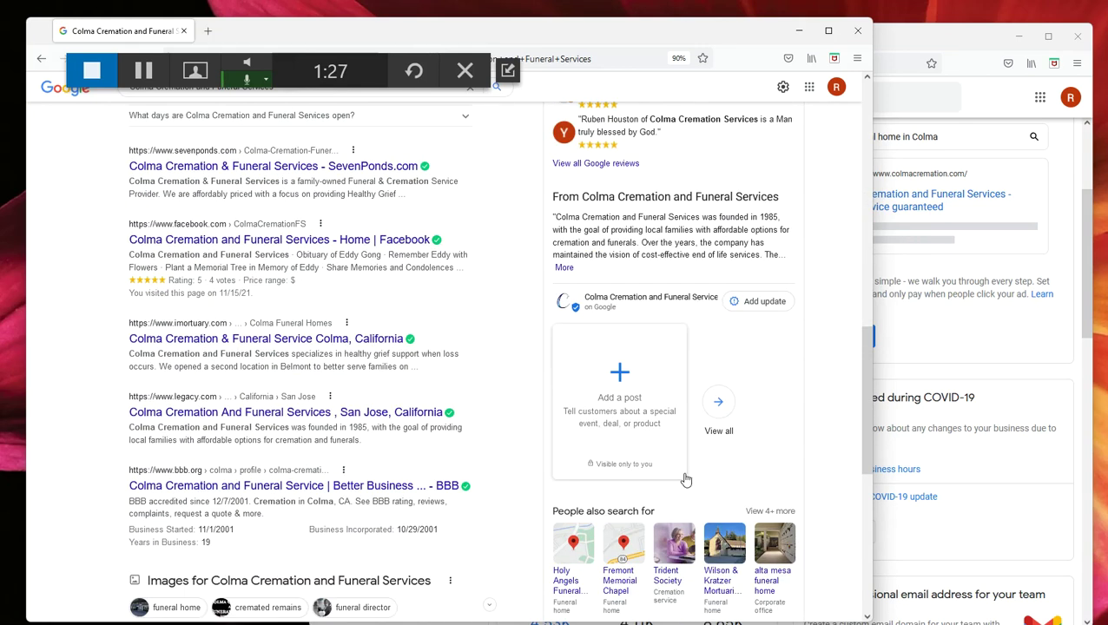
scroll(695, 499, "up", 15)
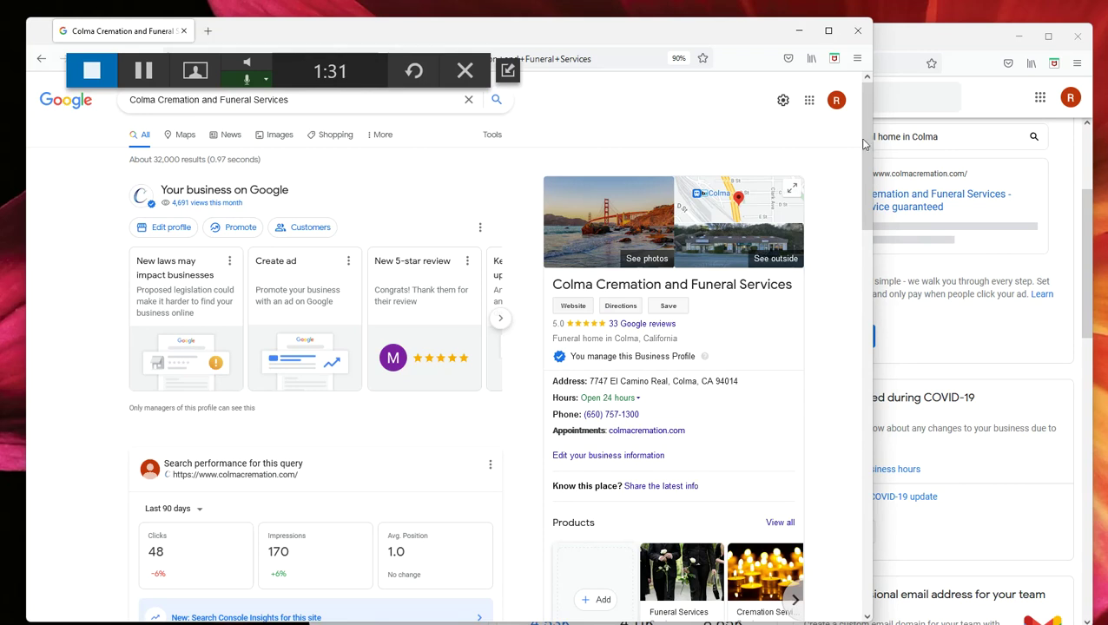
Step: Switch to the Google My Business dashboard and review the business details on the Info page
mouse_move(900, 40)
left_mouse_down()
mouse_move(916, 37)
mouse_move(906, 42)
left_mouse_up()
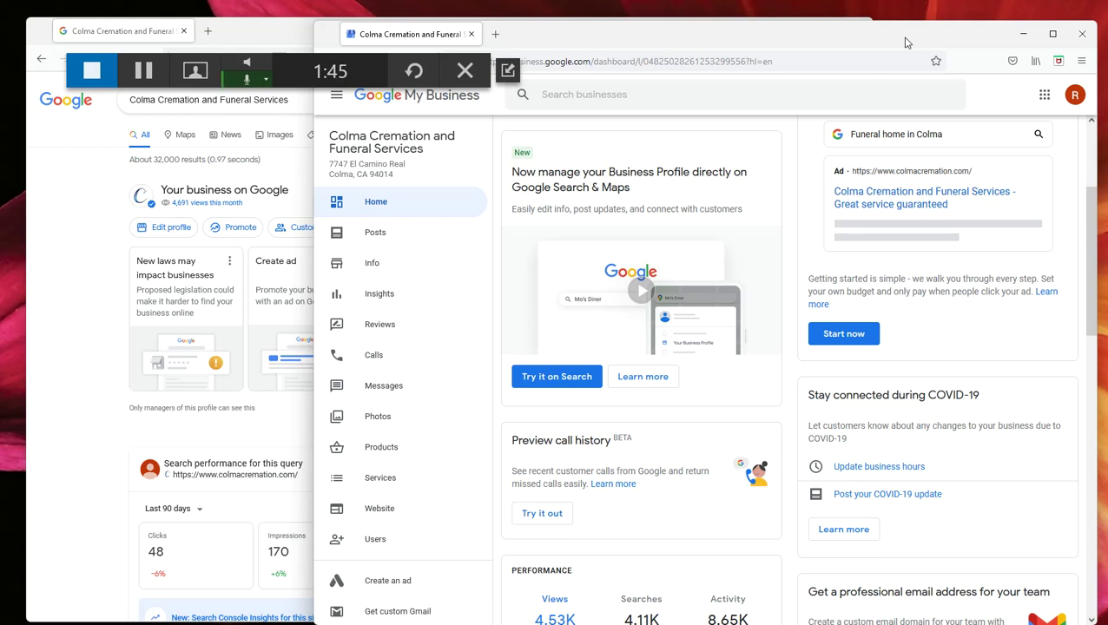
left_click_drag(348, 66, 466, 27)
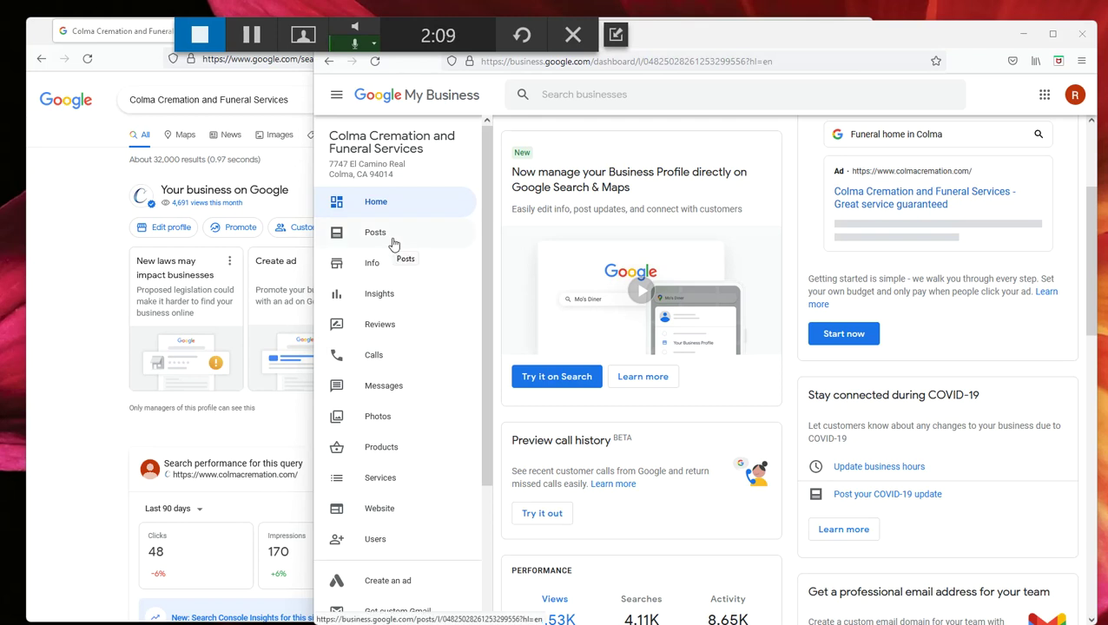
left_click(388, 274)
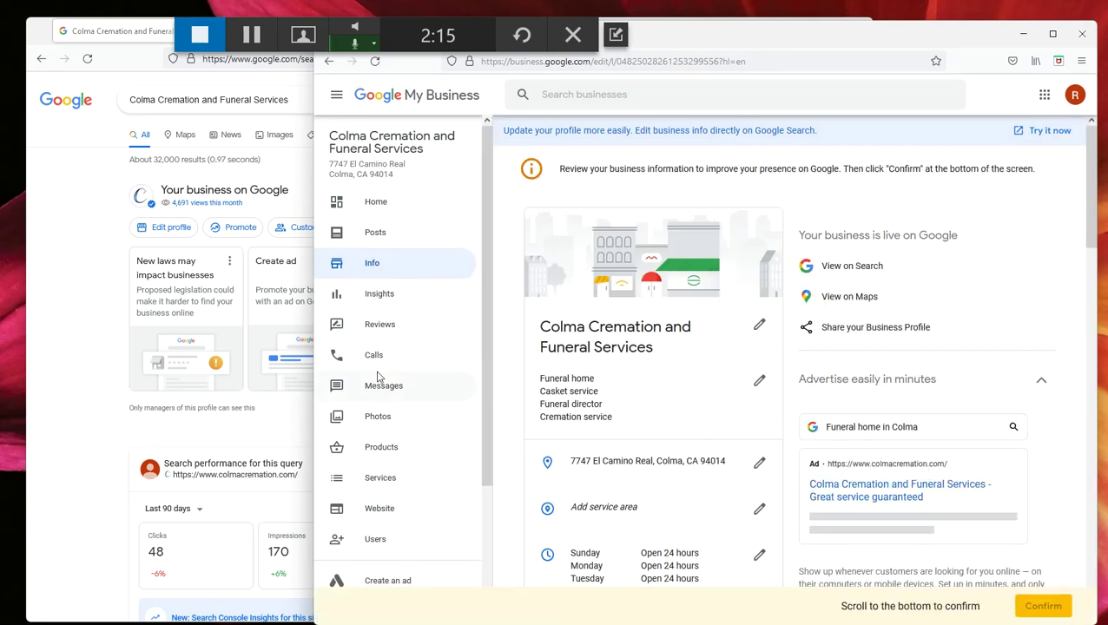
scroll(691, 386, "down", 8)
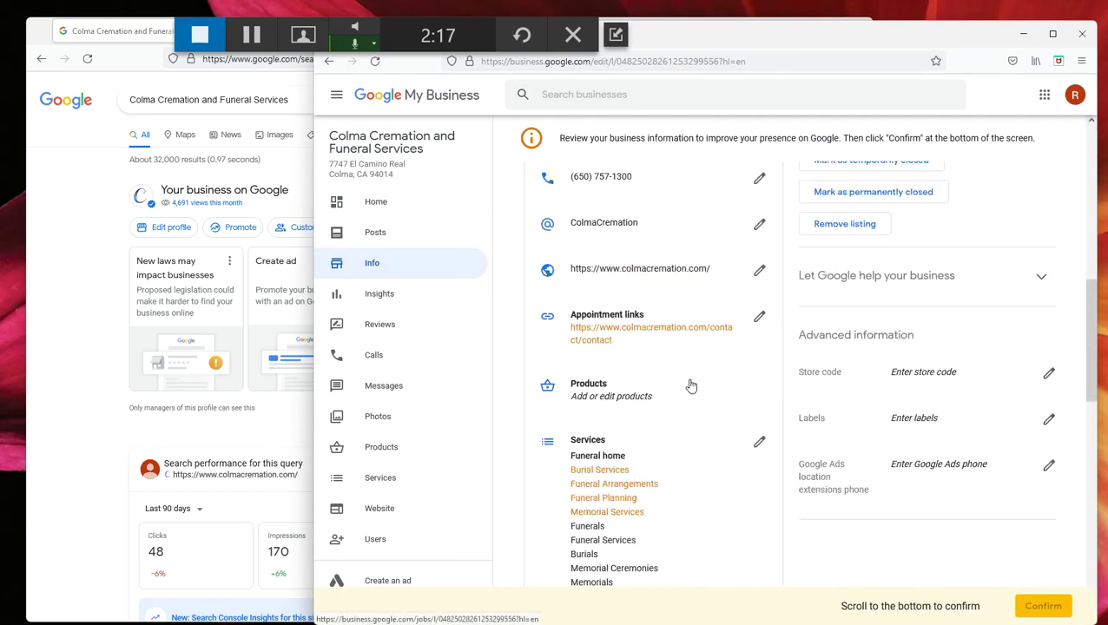
scroll(691, 386, "up", 6)
scroll(691, 386, "up", 2)
Step: View the Reviews, Messages and Photos sections of the dashboard, and return to its Home page
left_click(426, 323)
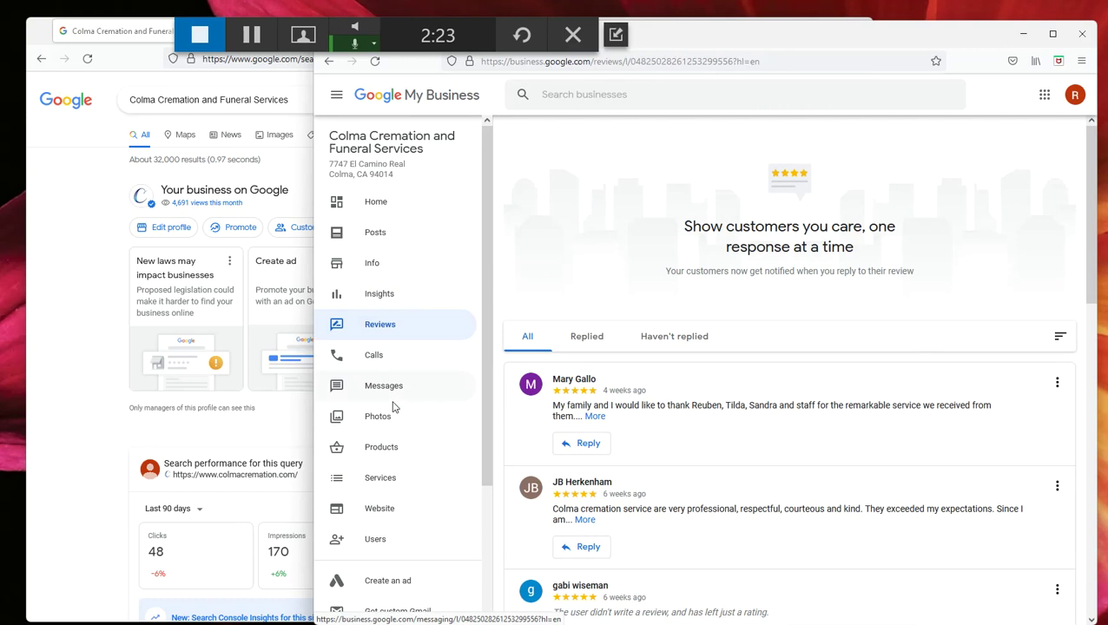
left_click(388, 391)
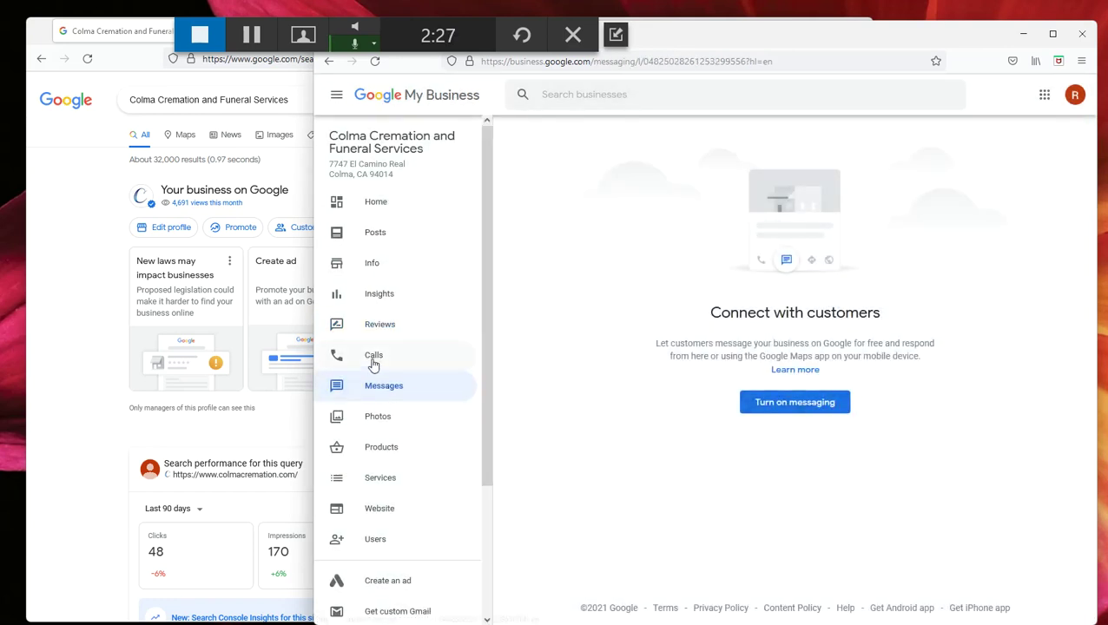
left_click(410, 427)
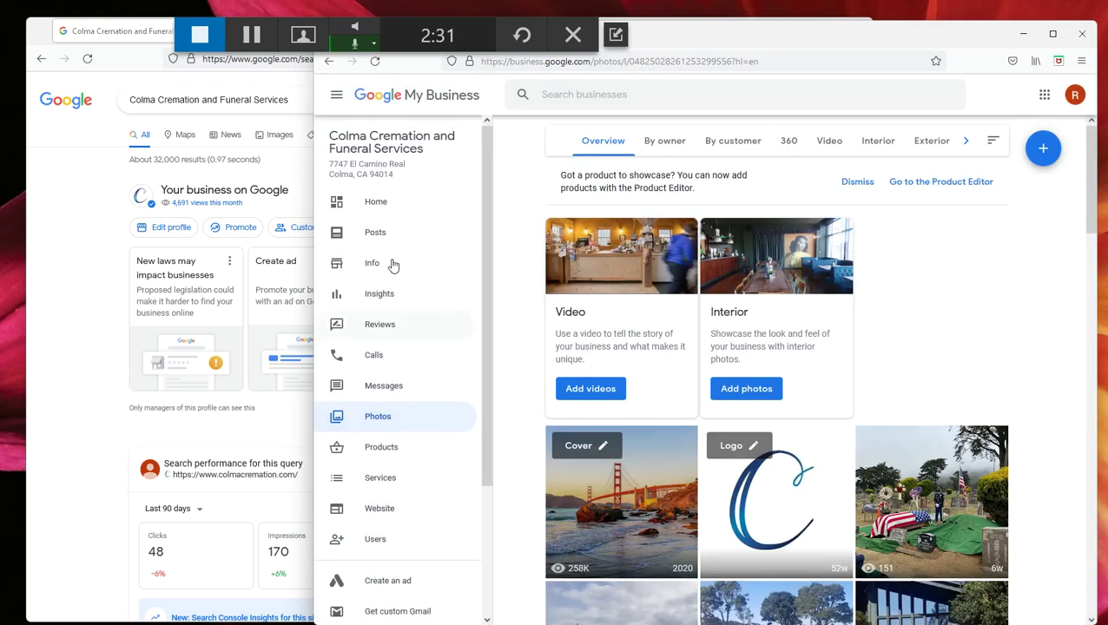
left_click(400, 218)
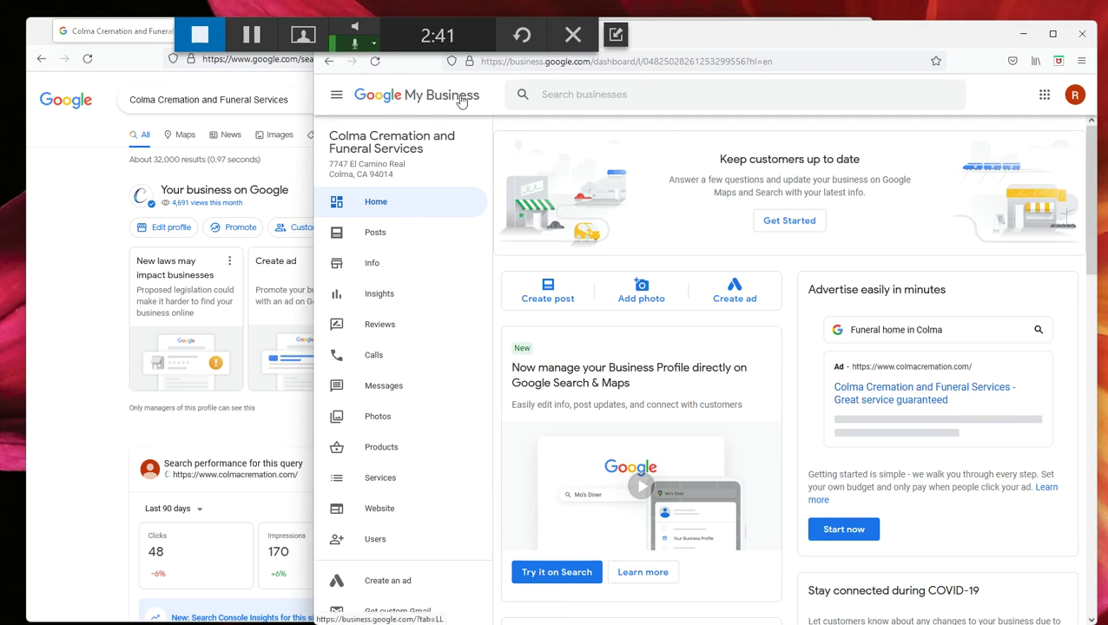
Step: Alternate between the Google search results and the Google My Business dashboard to compare the two ways of managing the profile
left_click(46, 214)
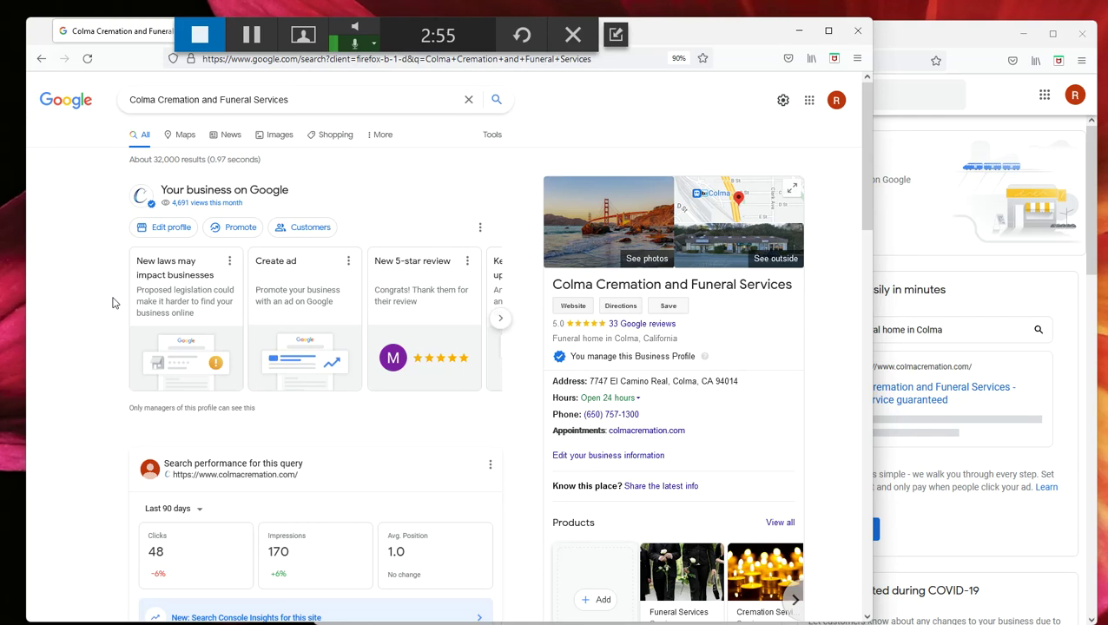
left_click(907, 45)
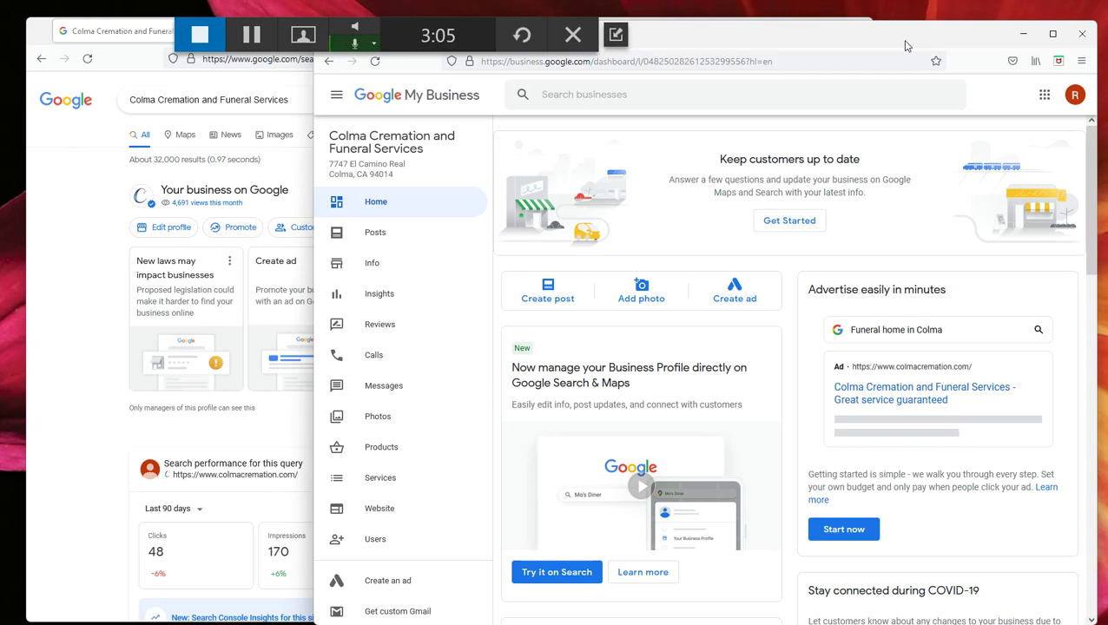
left_click(87, 207)
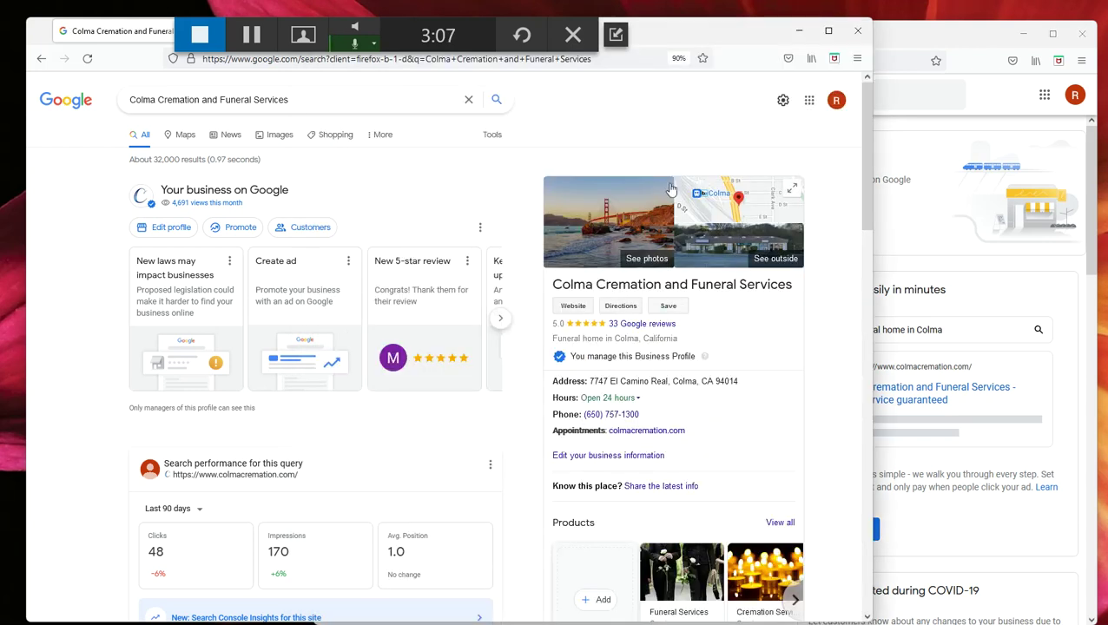
left_click(920, 40)
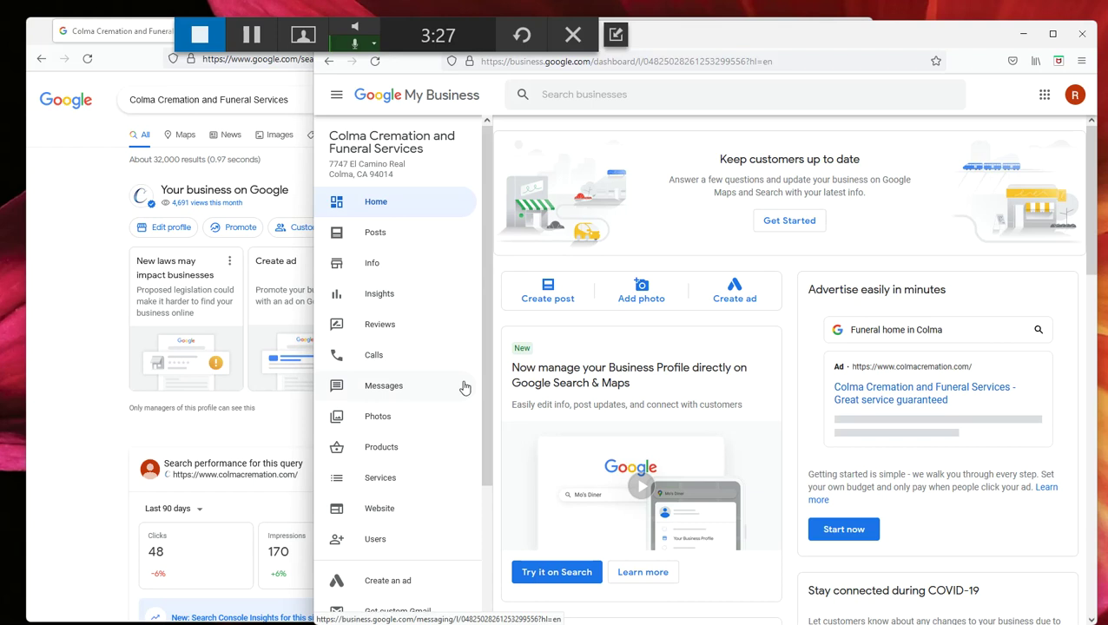
Step: Return to the Google search results and look over the business profile from its header to the reviews and description
left_click(50, 287)
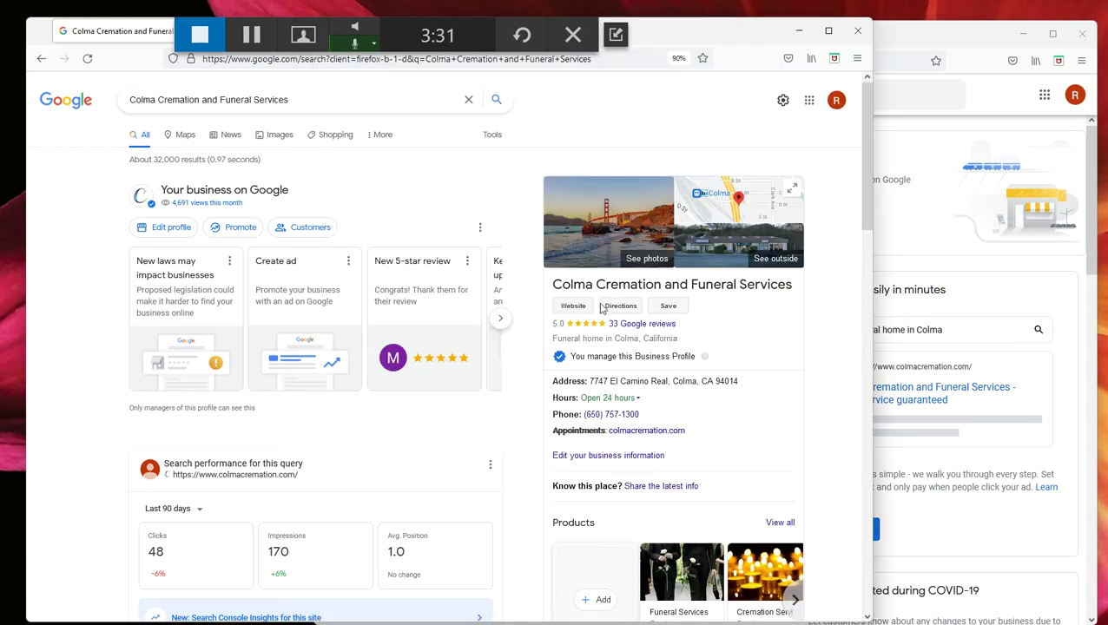
scroll(608, 320, "down", 4)
scroll(608, 319, "down", 7)
scroll(612, 373, "up", 10)
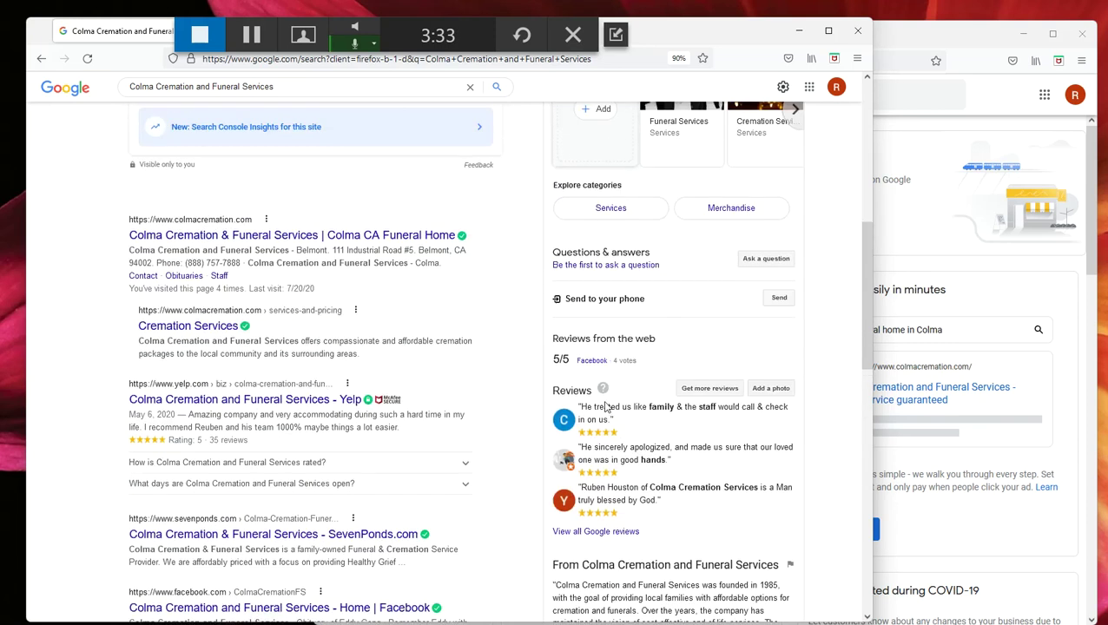
scroll(648, 348, "up", 2)
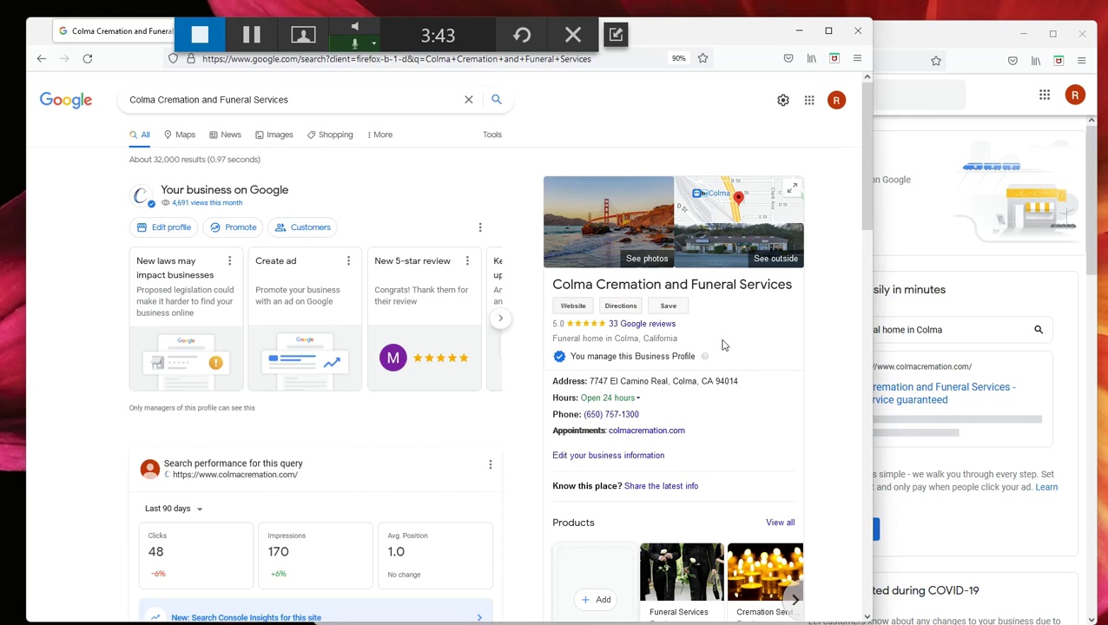
Step: Search Google for "my business" and find the list of managed Business Profiles in the results
left_click_drag(304, 92, 122, 98)
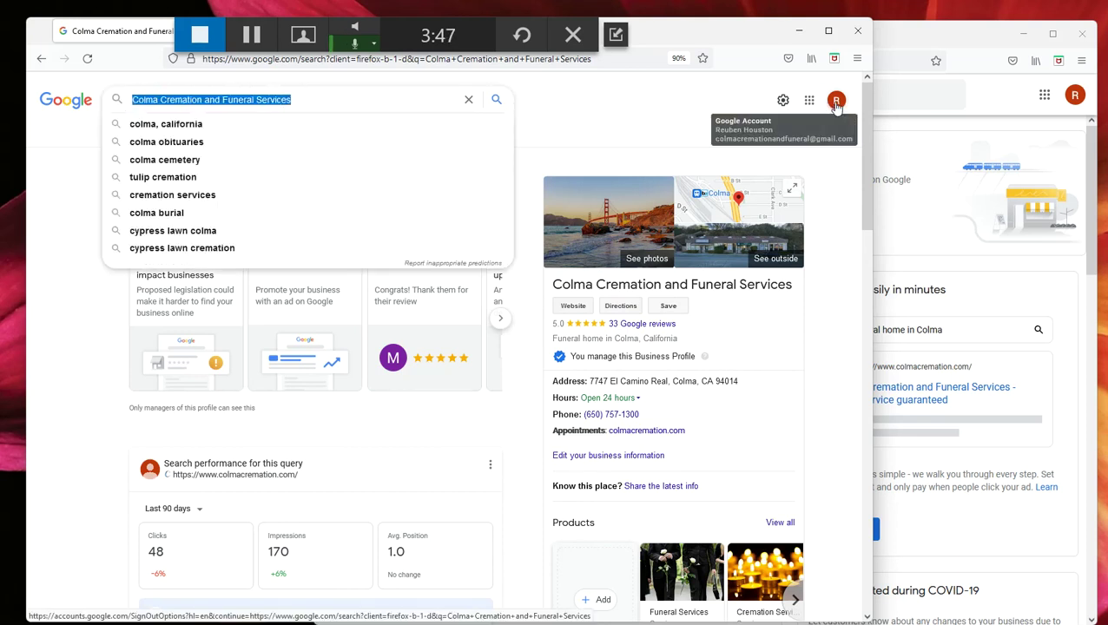
left_click(272, 103)
triple_click(271, 101)
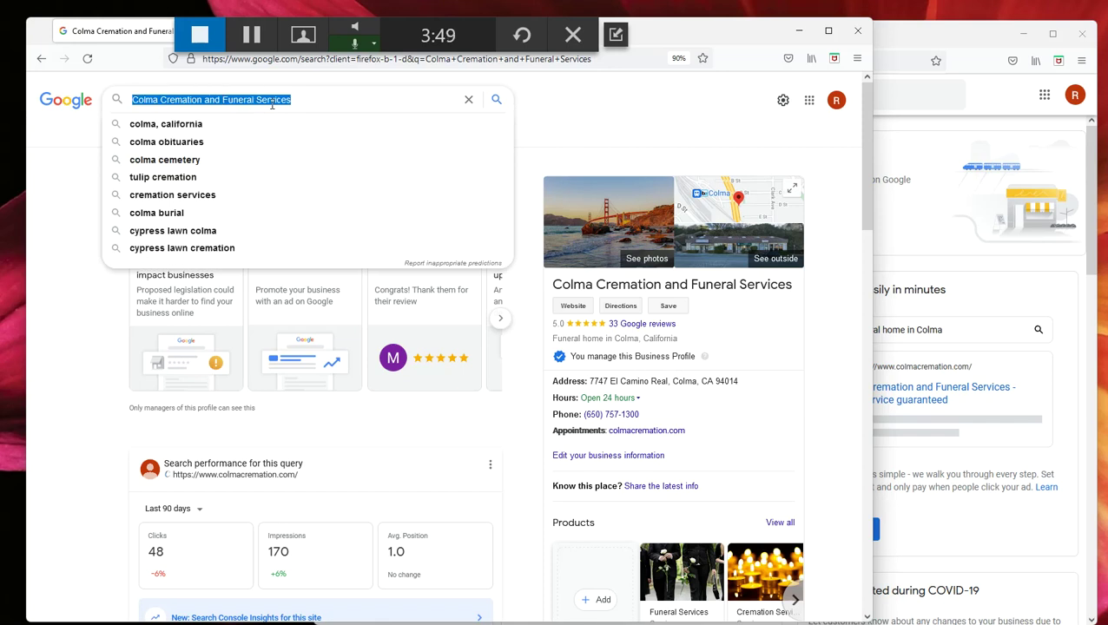
type("my buisness")
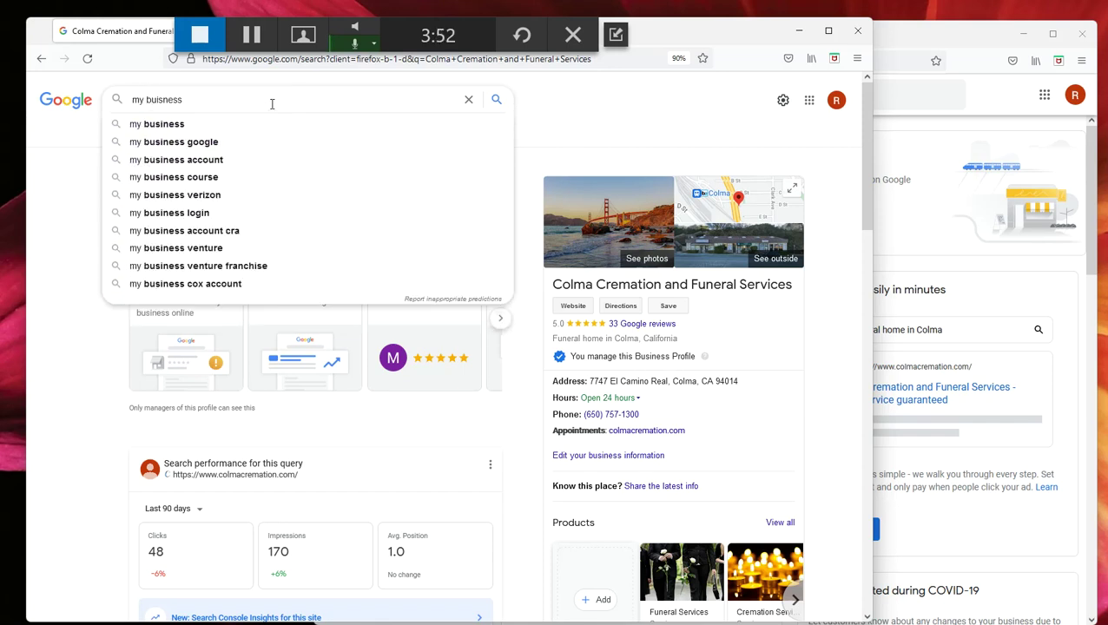
key("Return")
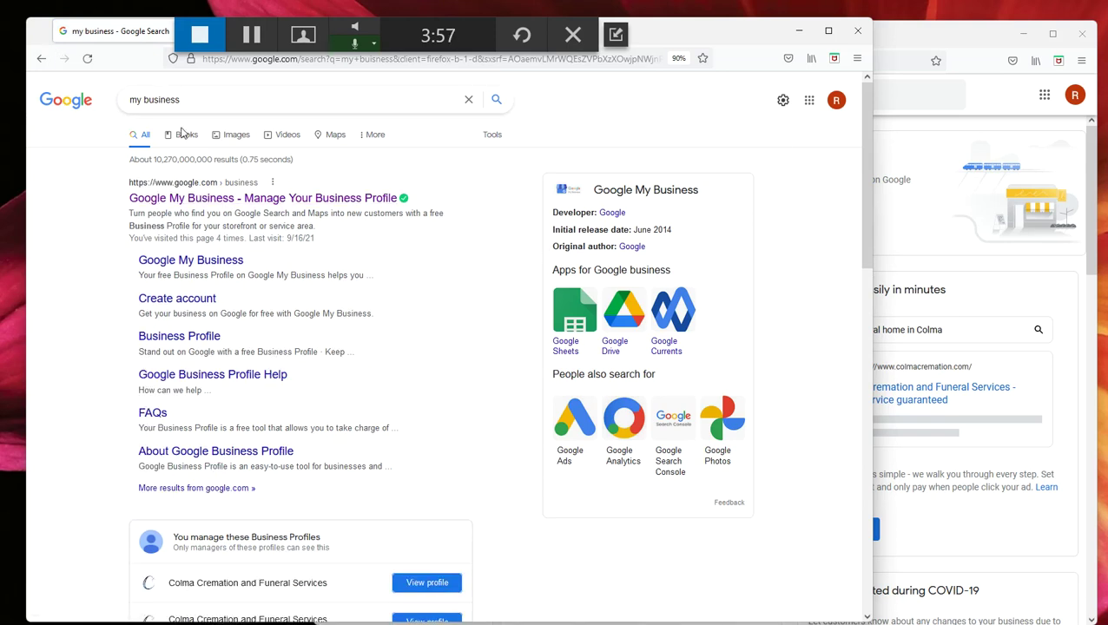
scroll(368, 423, "down", 4)
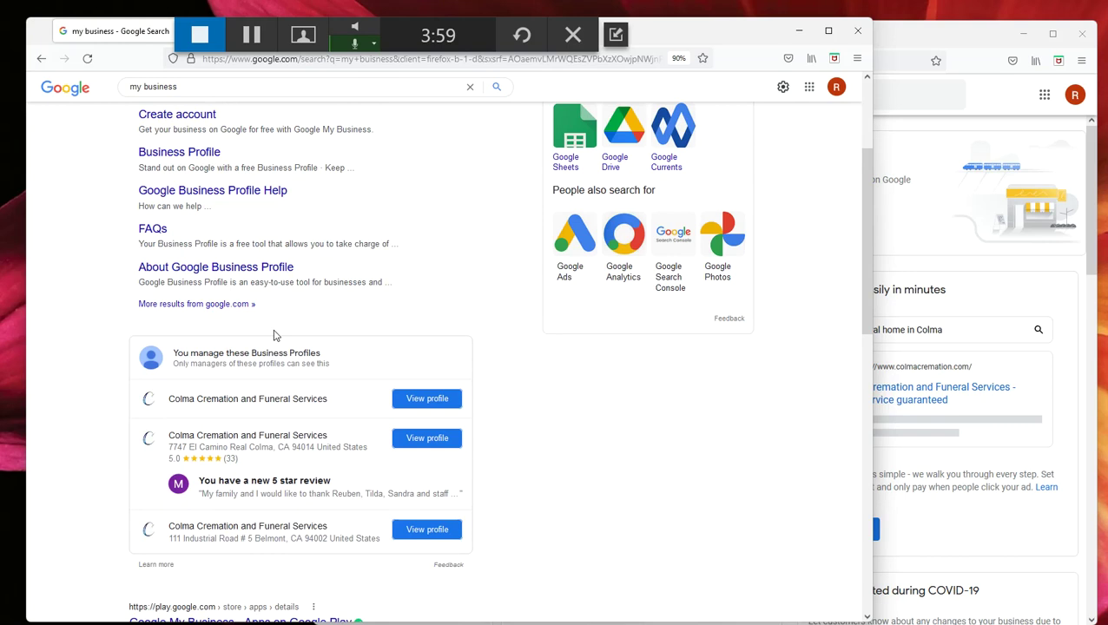
scroll(278, 364, "down", 1)
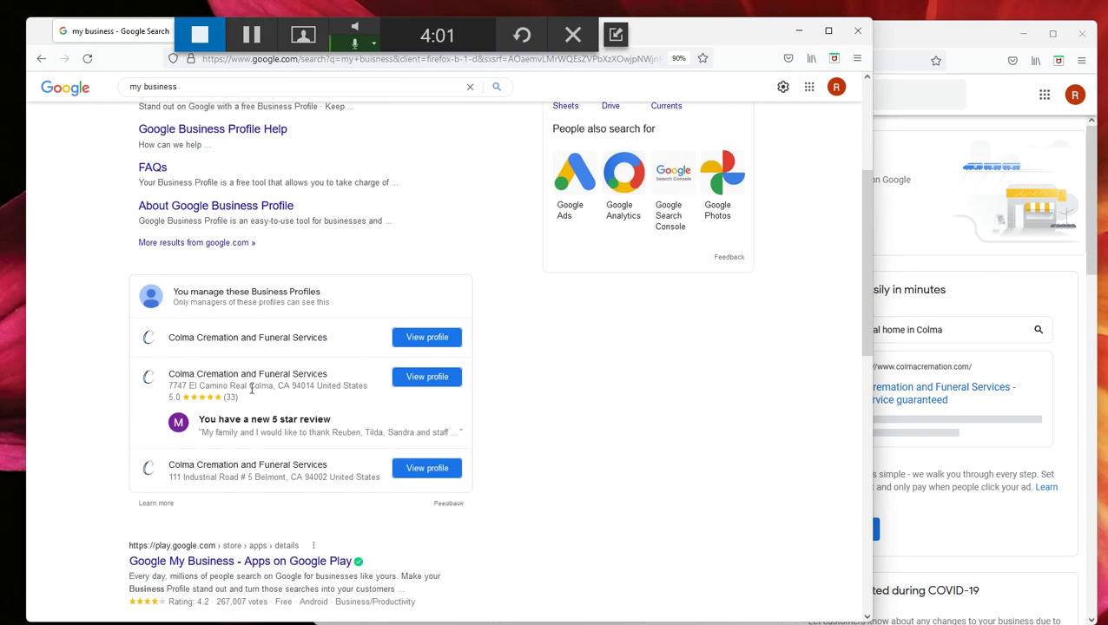
Step: View the managed Colma Cremation and Funeral Services profile for the Colma location and check the business-name query used to reach it
left_click(427, 381)
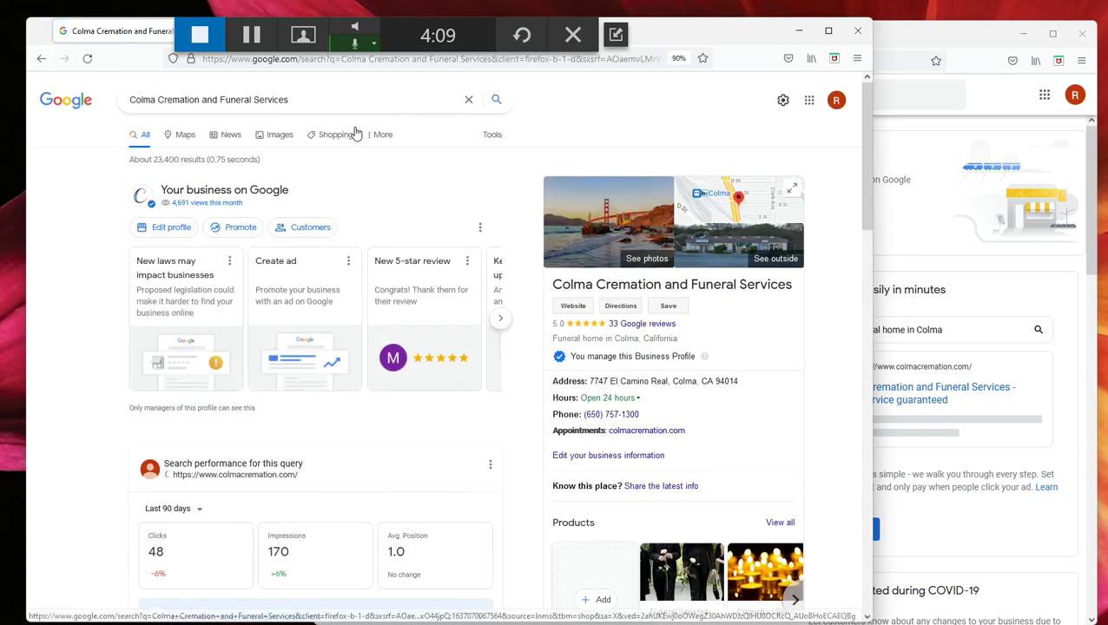
left_click(189, 99)
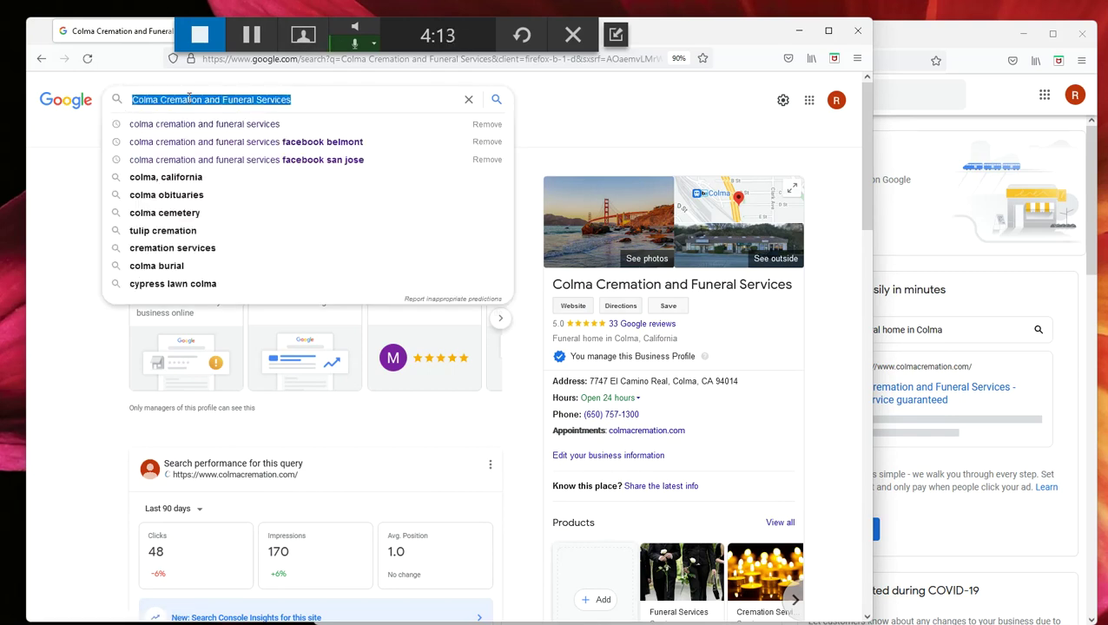
left_click(562, 126)
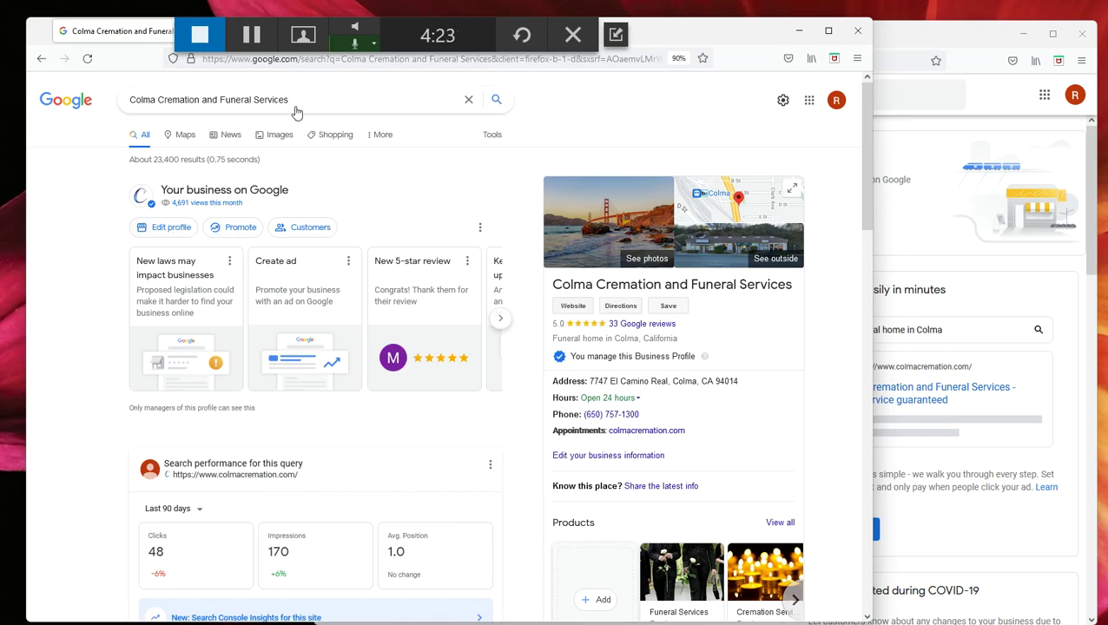
Step: Open the profile's business information for editing and review it from the description through contact, location and hours to the additional options
left_click(171, 228)
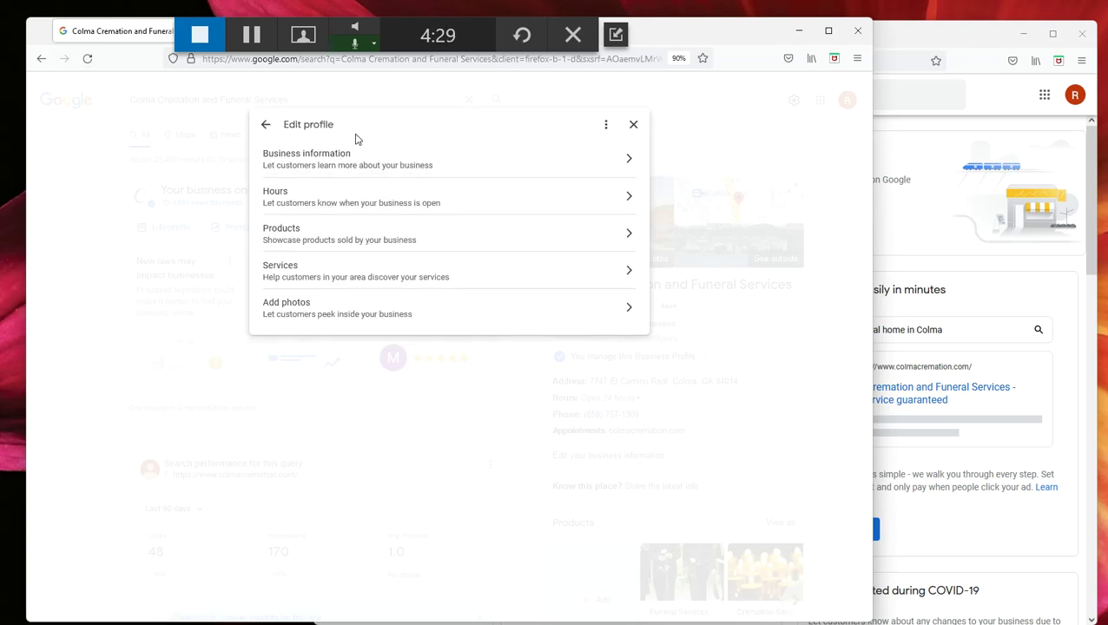
left_click(399, 169)
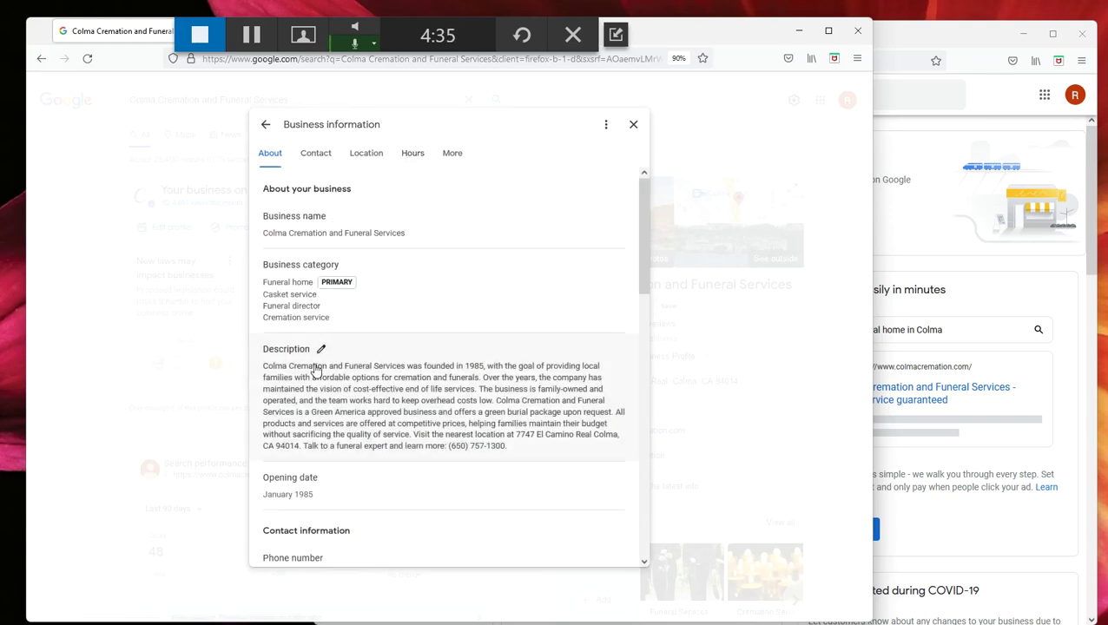
scroll(315, 370, "down", 2)
scroll(315, 374, "down", 1)
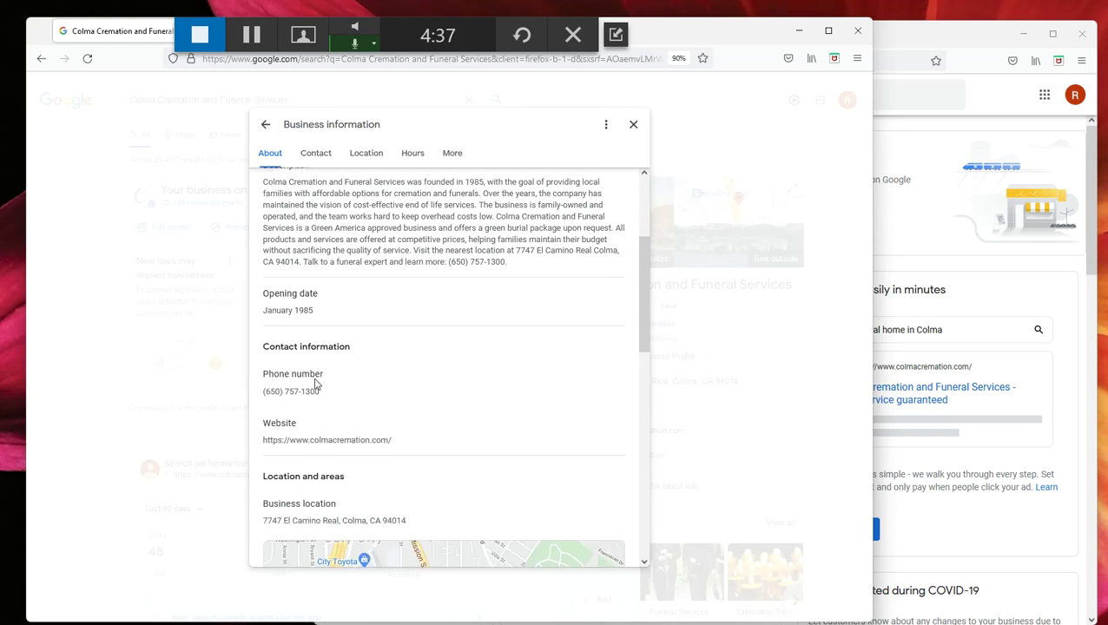
scroll(309, 396, "down", 3)
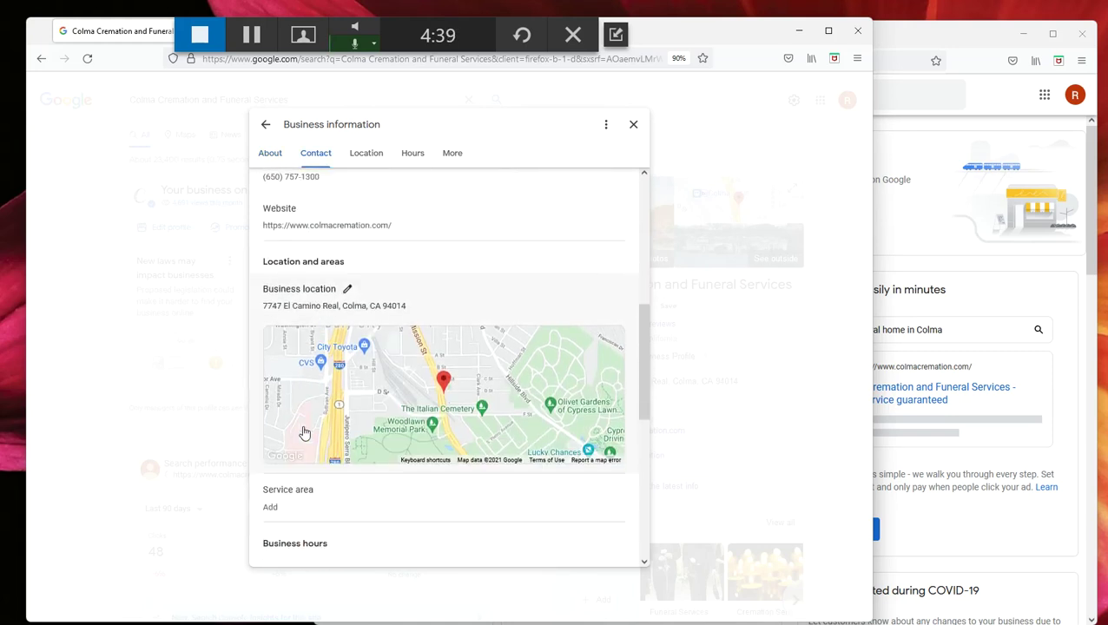
scroll(336, 525, "down", 3)
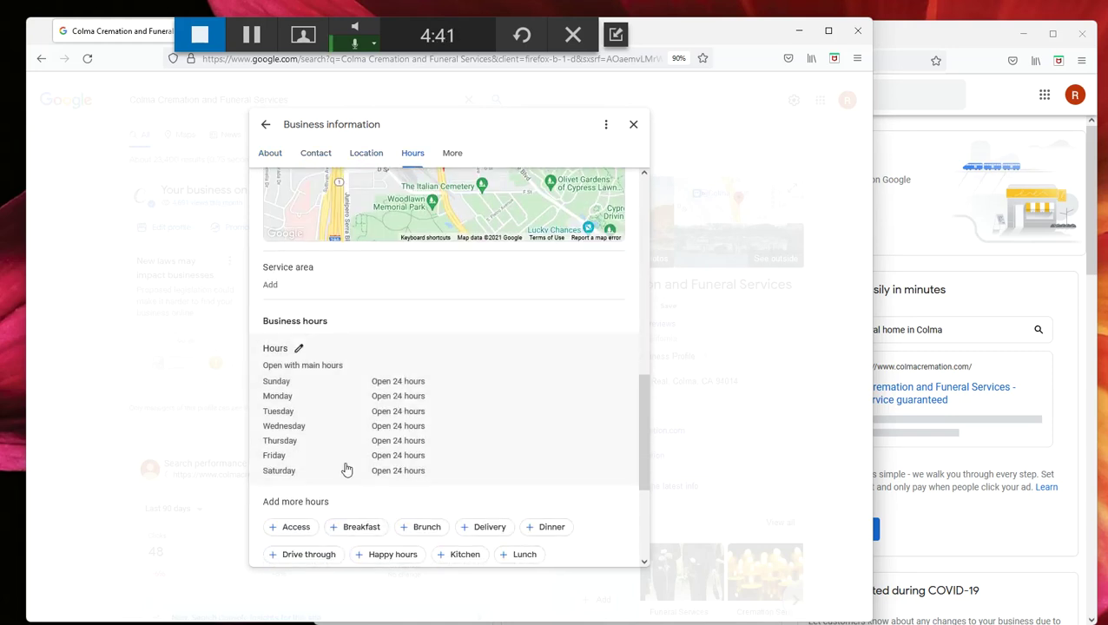
scroll(346, 466, "down", 2)
scroll(348, 468, "down", 1)
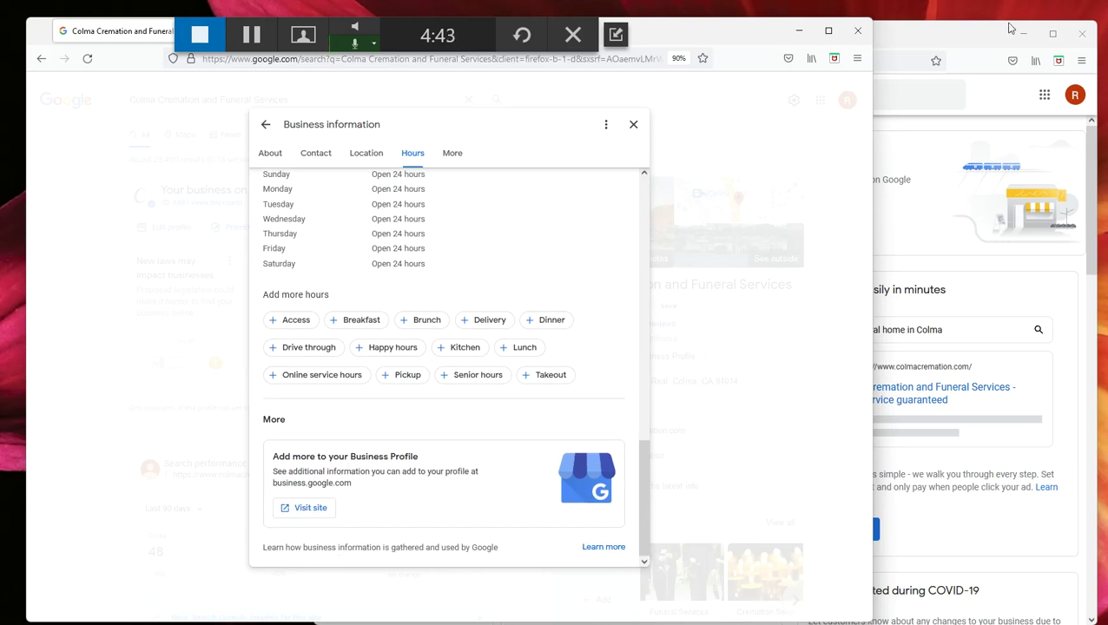
Step: Compare with the Info section of the Google My Business dashboard, then return to the Google search results and leave the business information
left_click(915, 39)
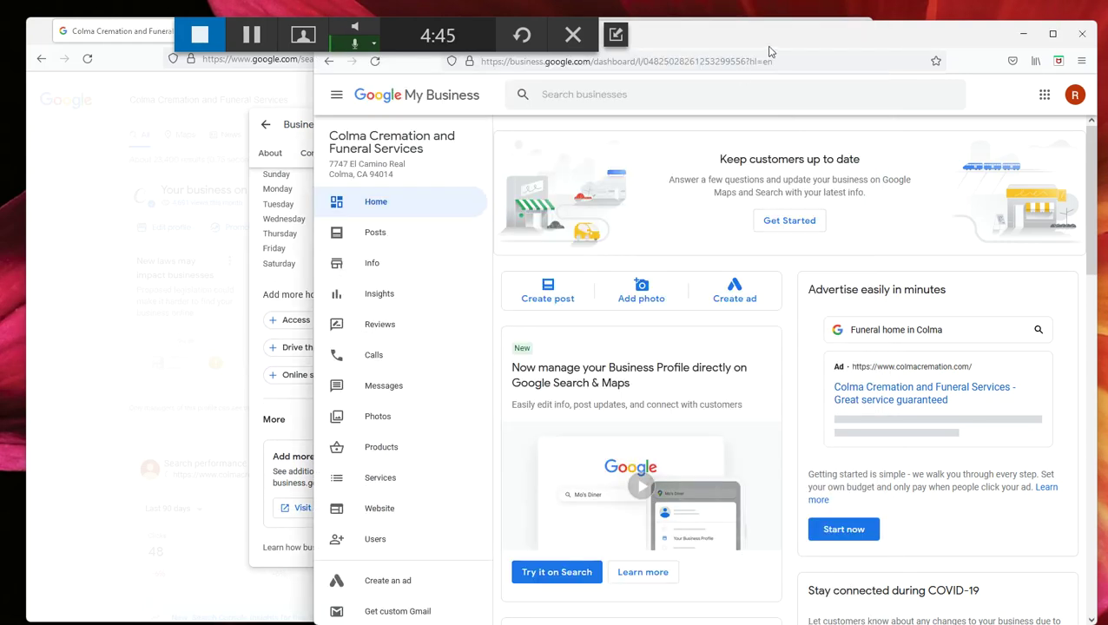
left_click(379, 270)
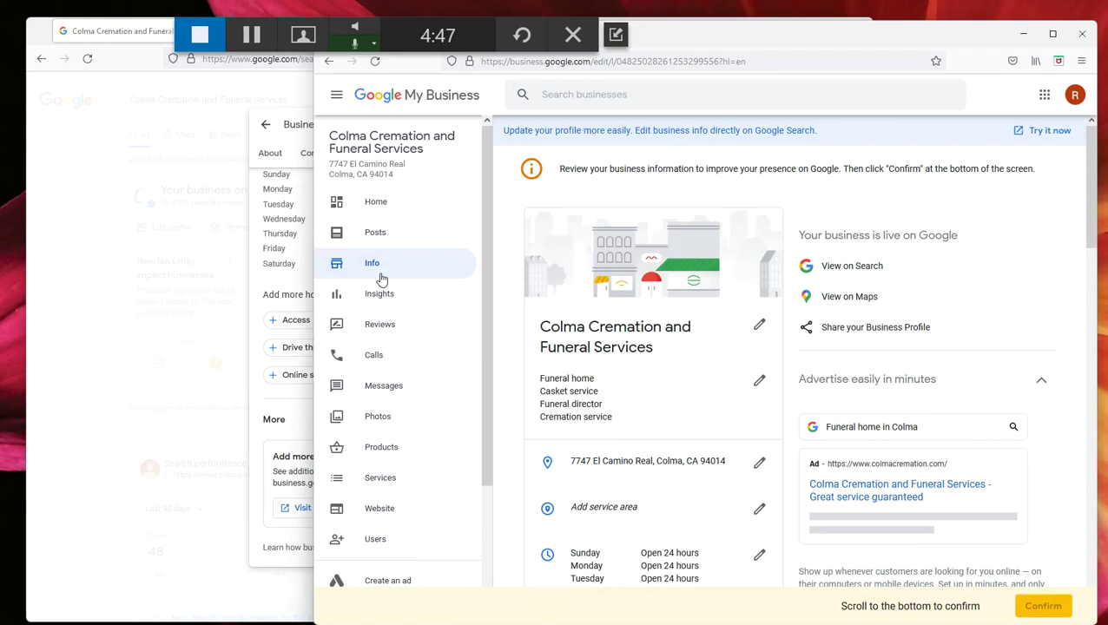
scroll(657, 504, "down", 4)
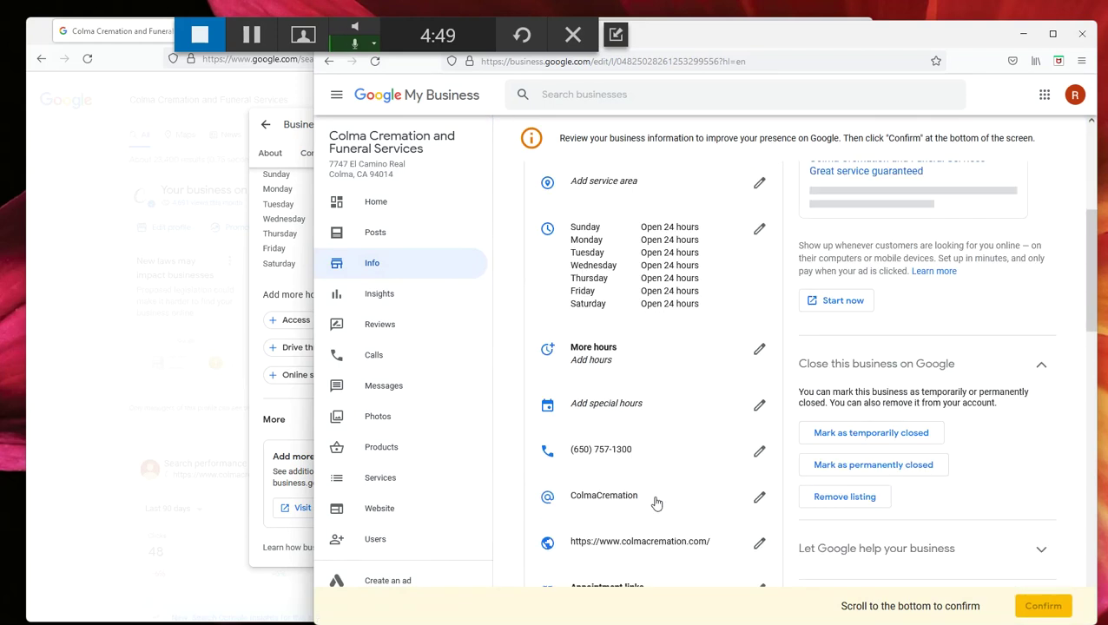
left_click(250, 174)
left_click(191, 209)
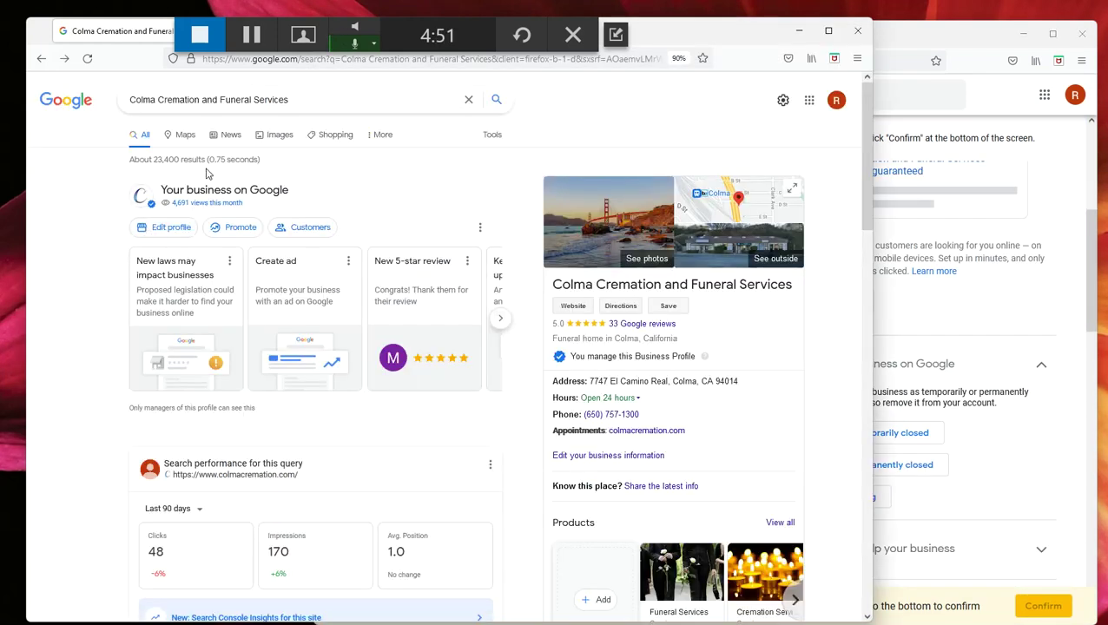
Step: Open the business hours editor from the profile in Google Search, look over its opening and closure options, and close it
left_click(145, 230)
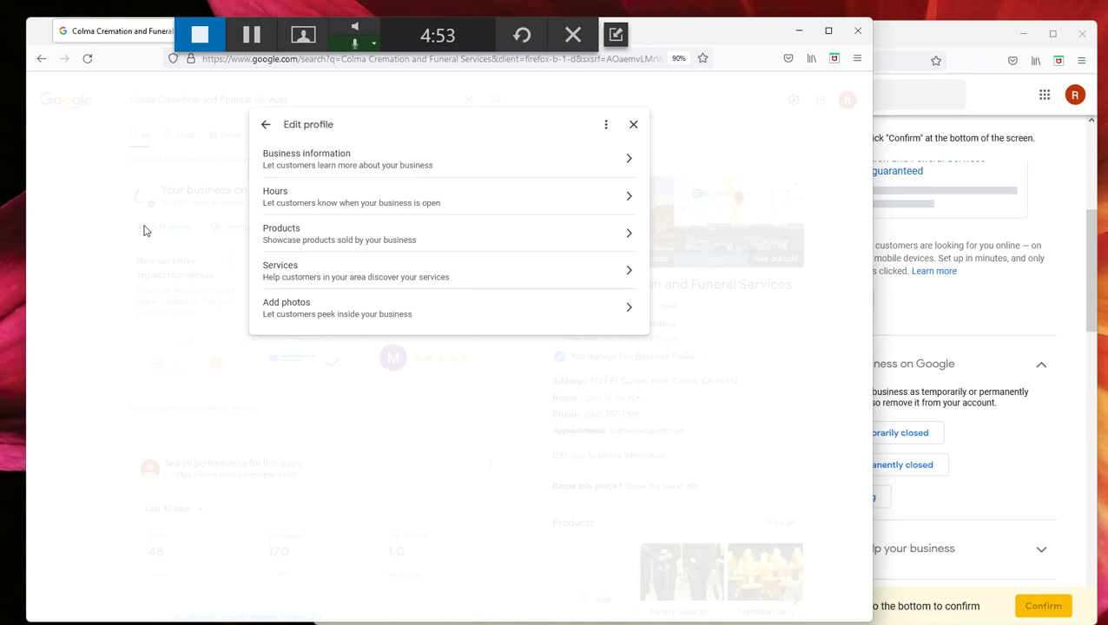
left_click(282, 201)
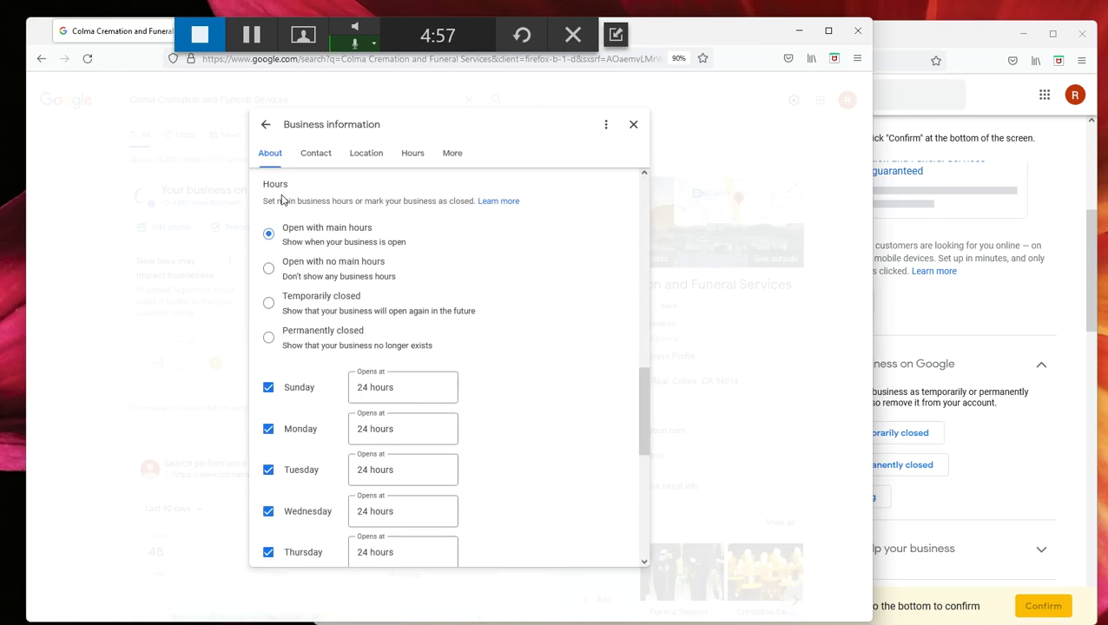
scroll(572, 287, "down", 2)
scroll(511, 309, "up", 3)
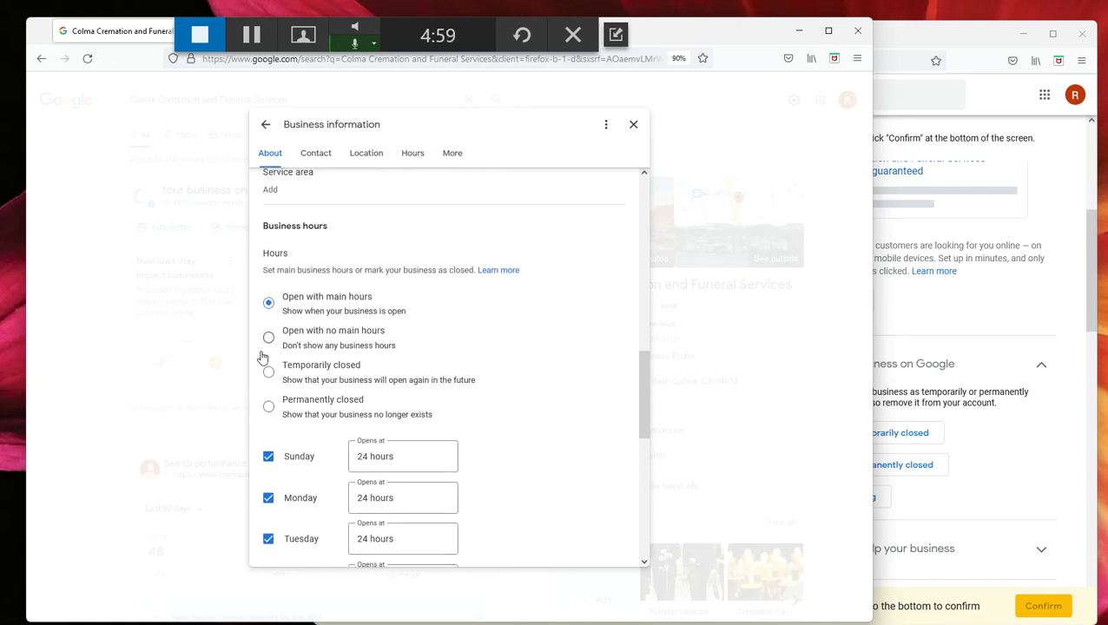
left_click(634, 128)
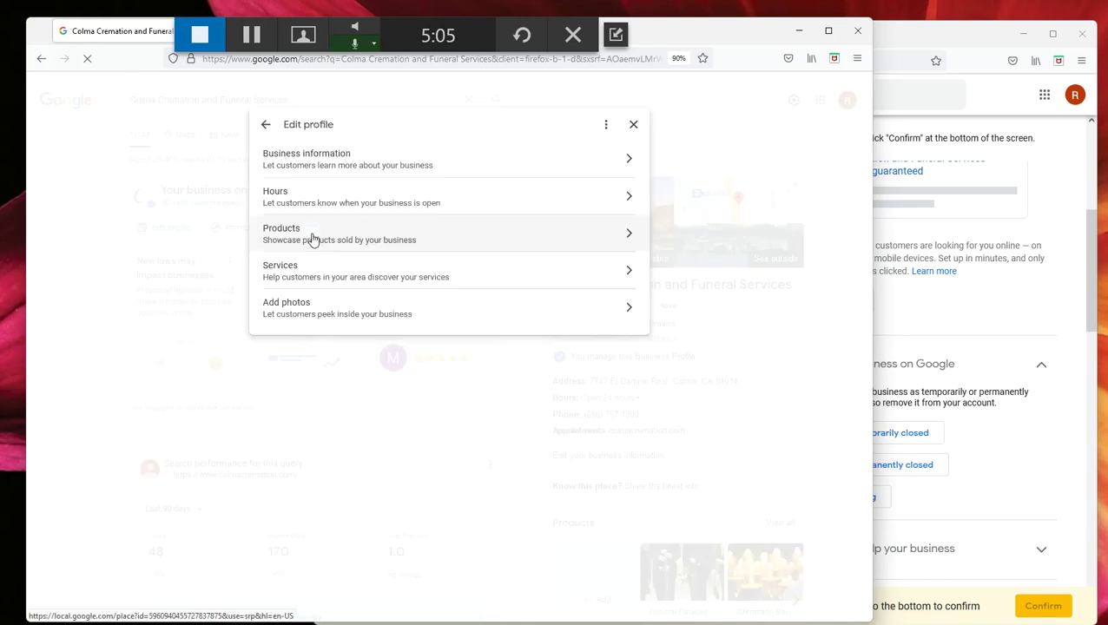
Step: View the profile's Products and Services editors in Google Search, returning to the editing options after each
left_click(415, 231)
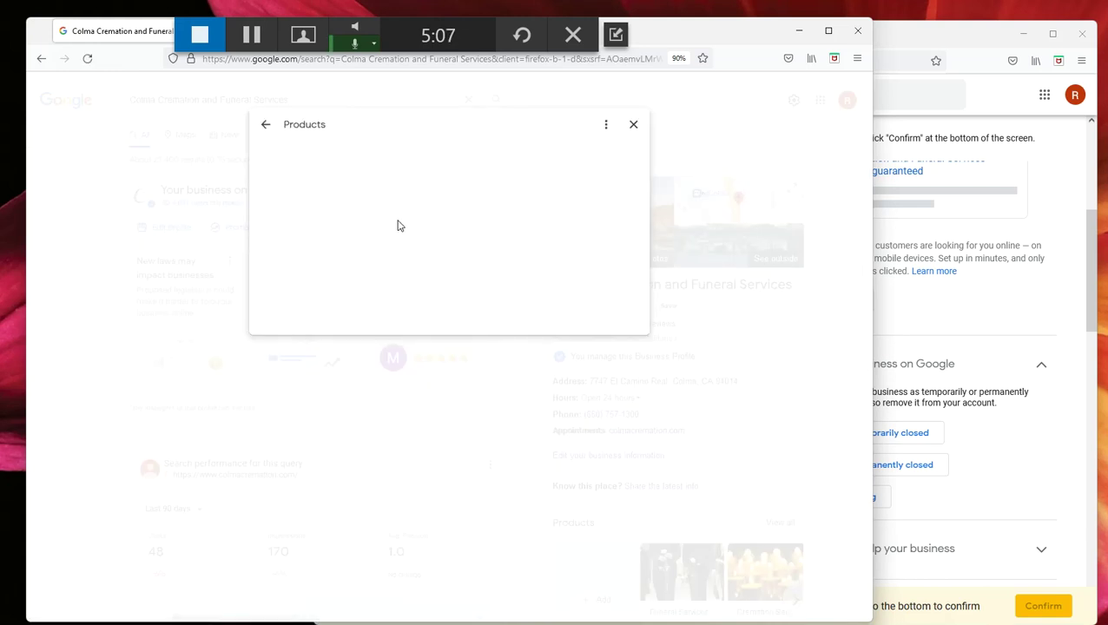
left_click(265, 129)
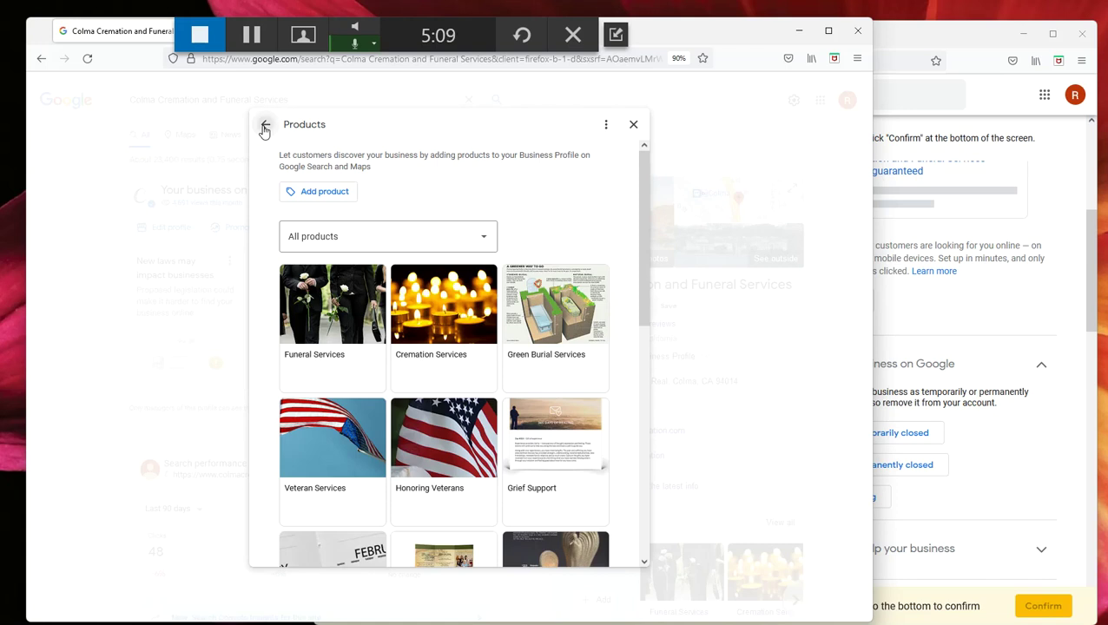
left_click(306, 269)
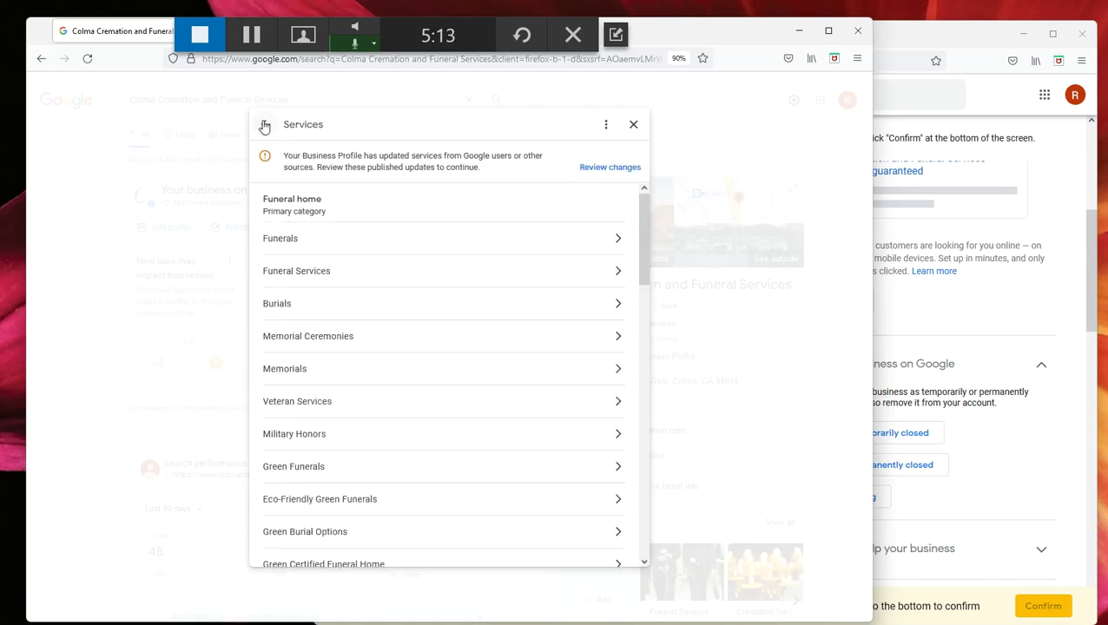
left_click(265, 126)
Step: Open the public photo upload in Google Search, compare it with the dashboard's Photos section, and cancel the upload
left_click(319, 315)
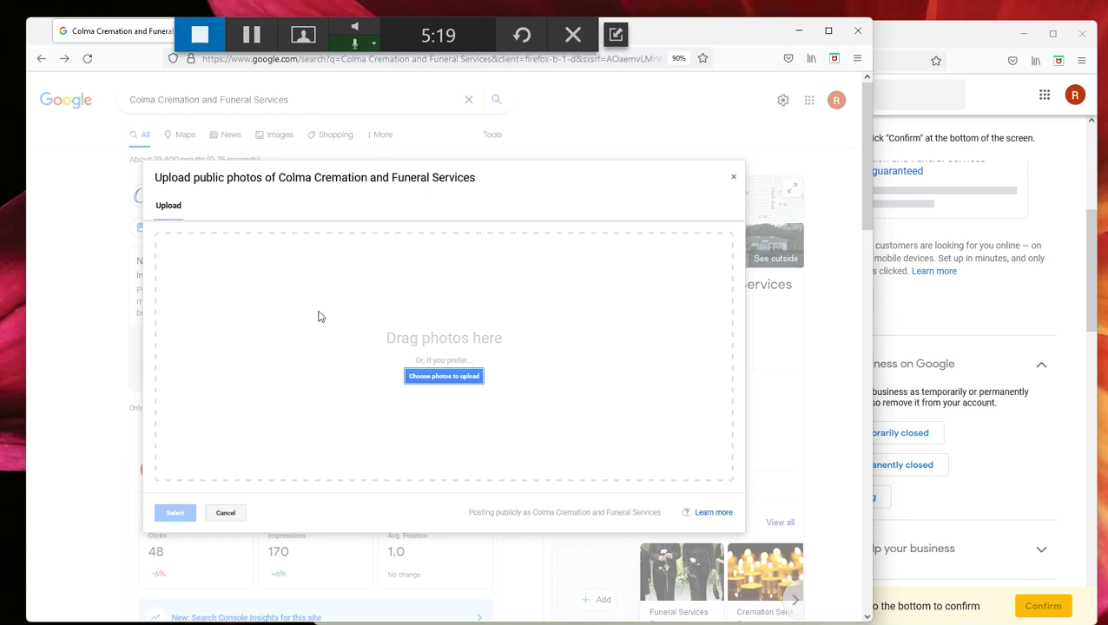
left_click(921, 42)
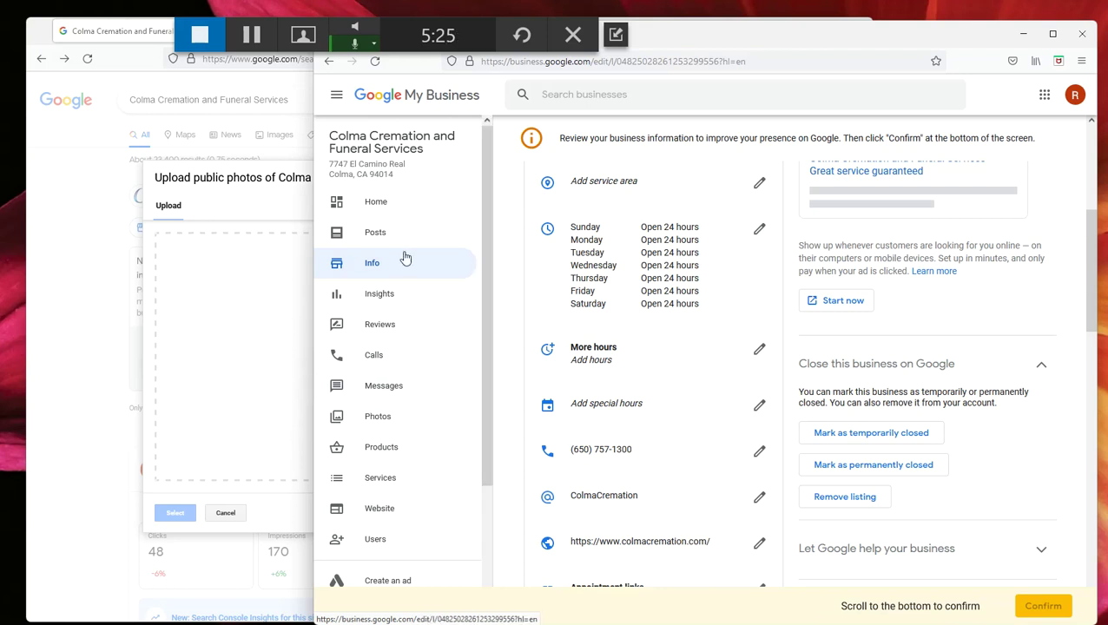
left_click(403, 421)
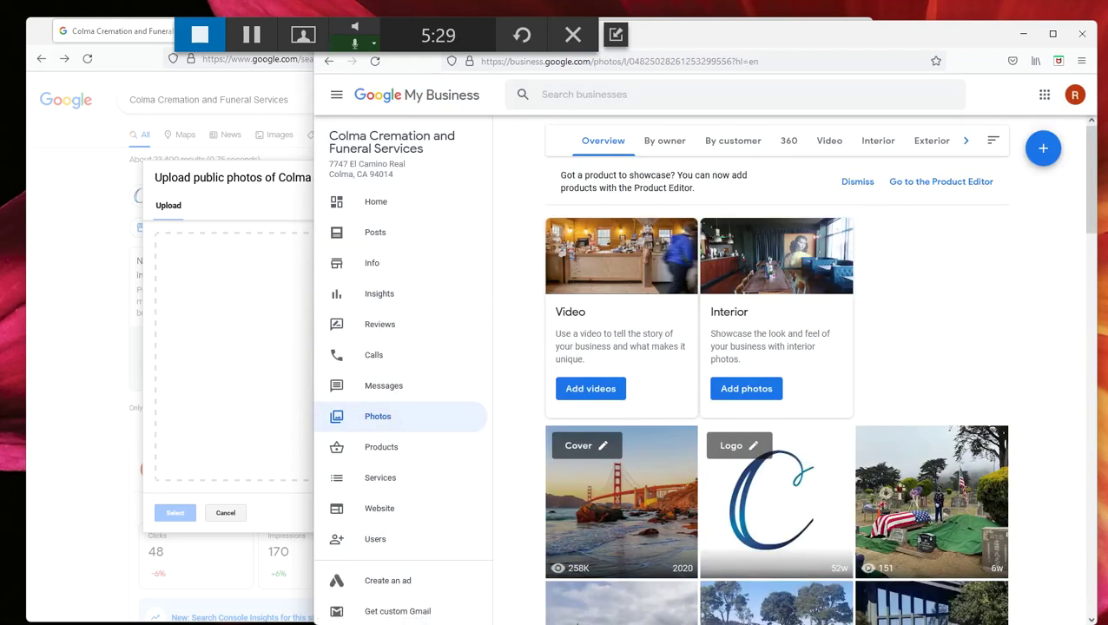
left_click(56, 202)
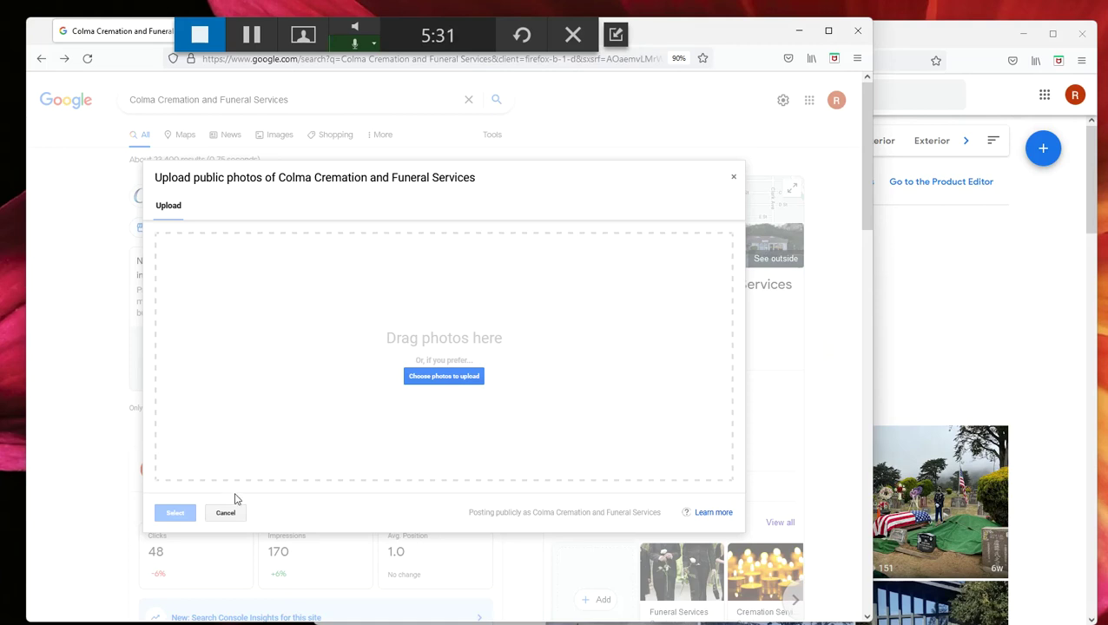
left_click(225, 513)
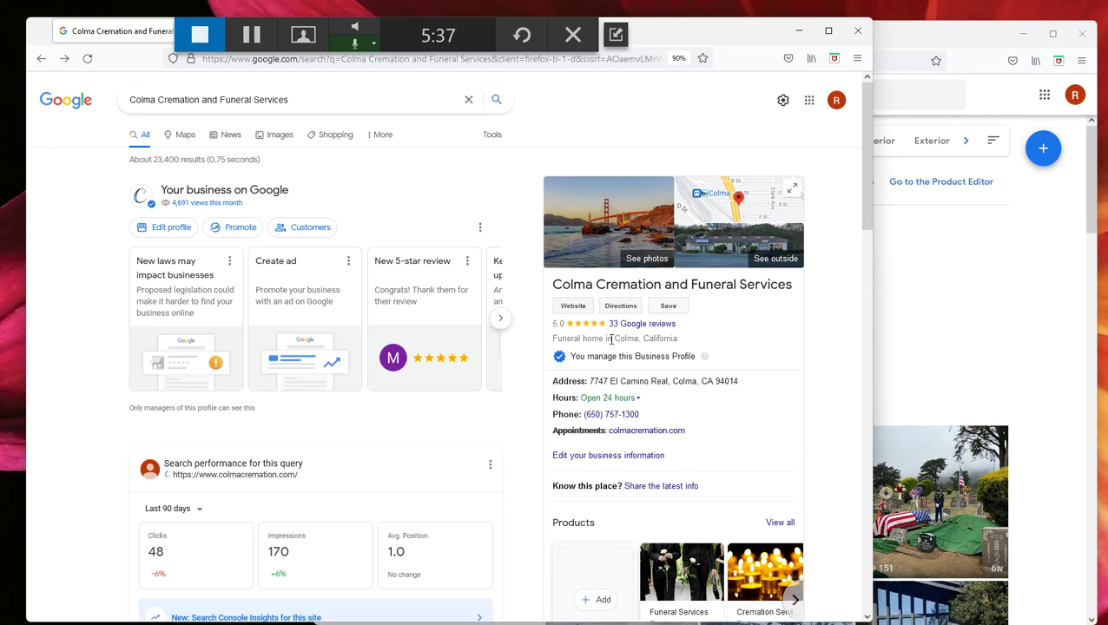
Step: View the customer reviews in Google Search, compare them with the dashboard's Reviews section, and close the reviews in Google Search
left_click(330, 235)
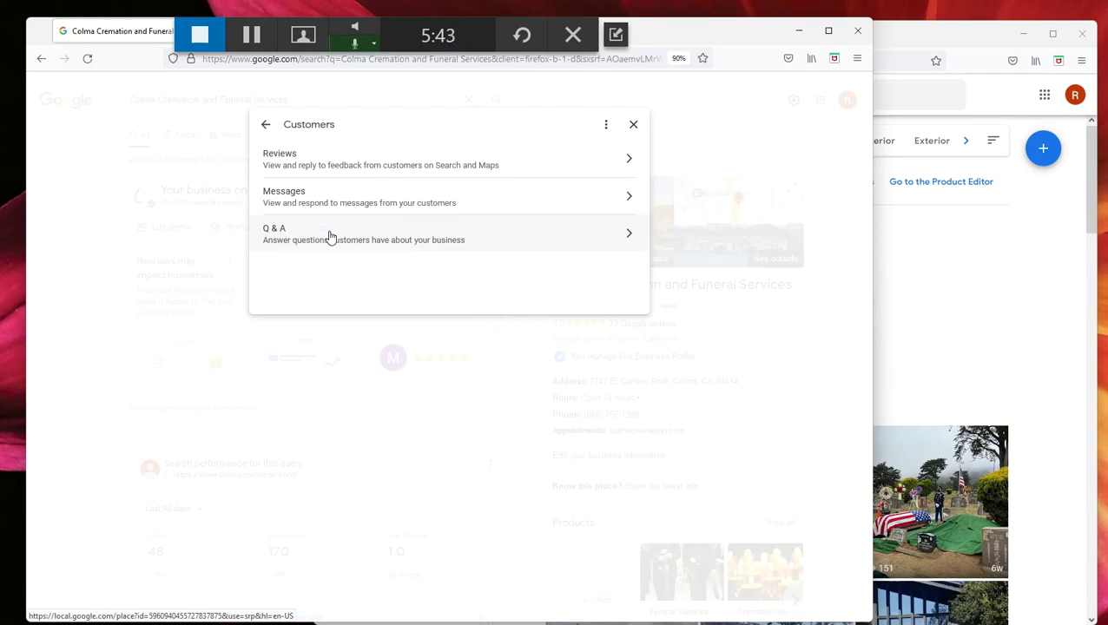
left_click(322, 172)
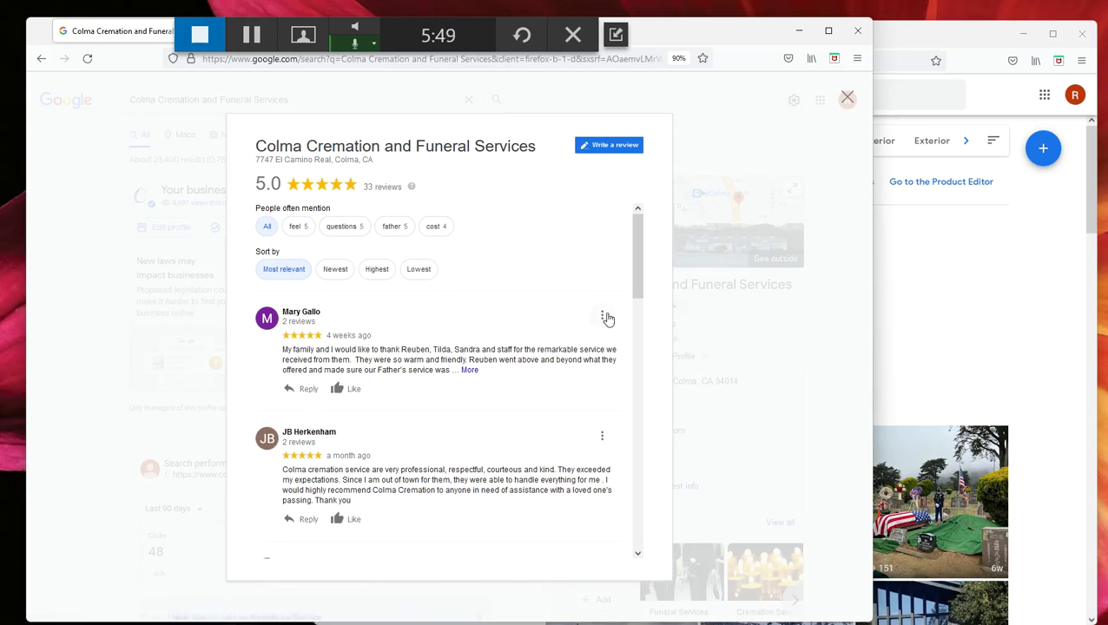
left_click(1086, 325)
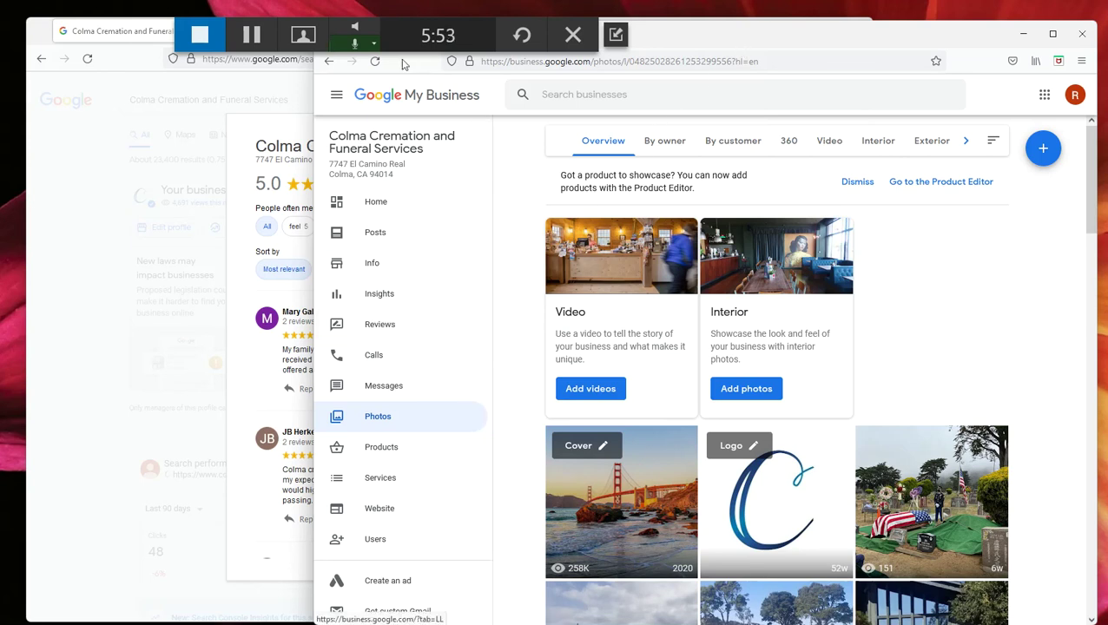
left_click(390, 330)
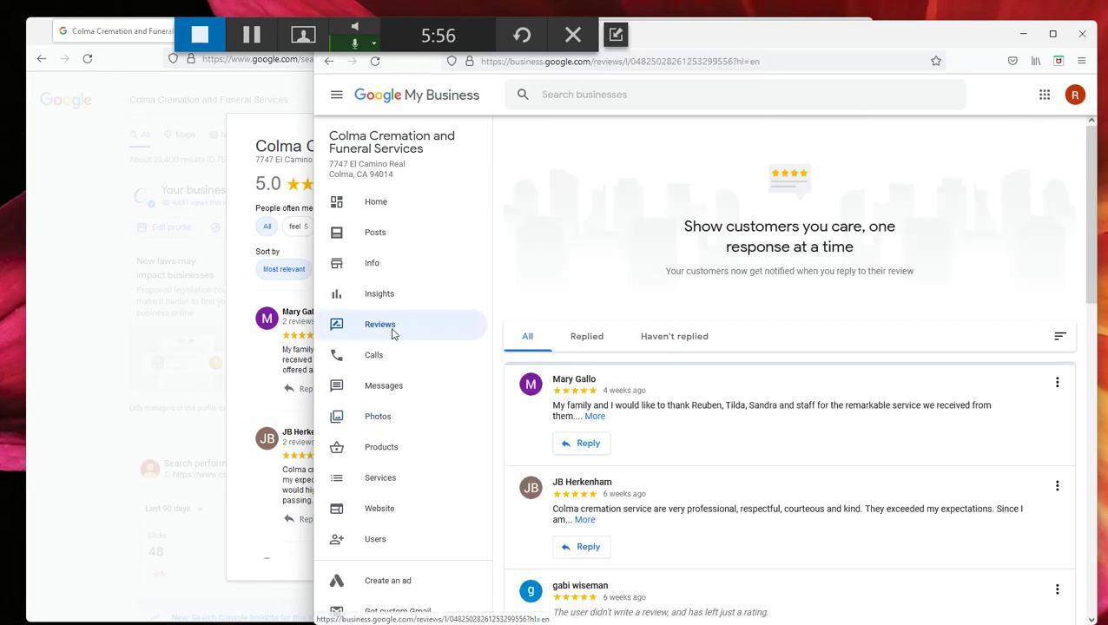
scroll(743, 245, "down", 2)
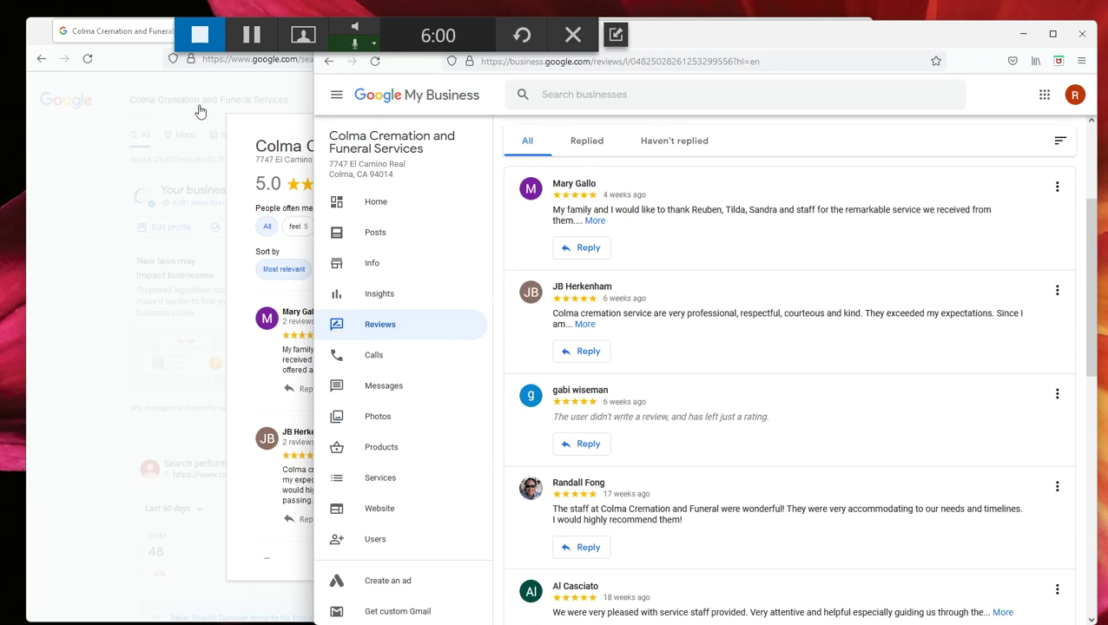
left_click(306, 126)
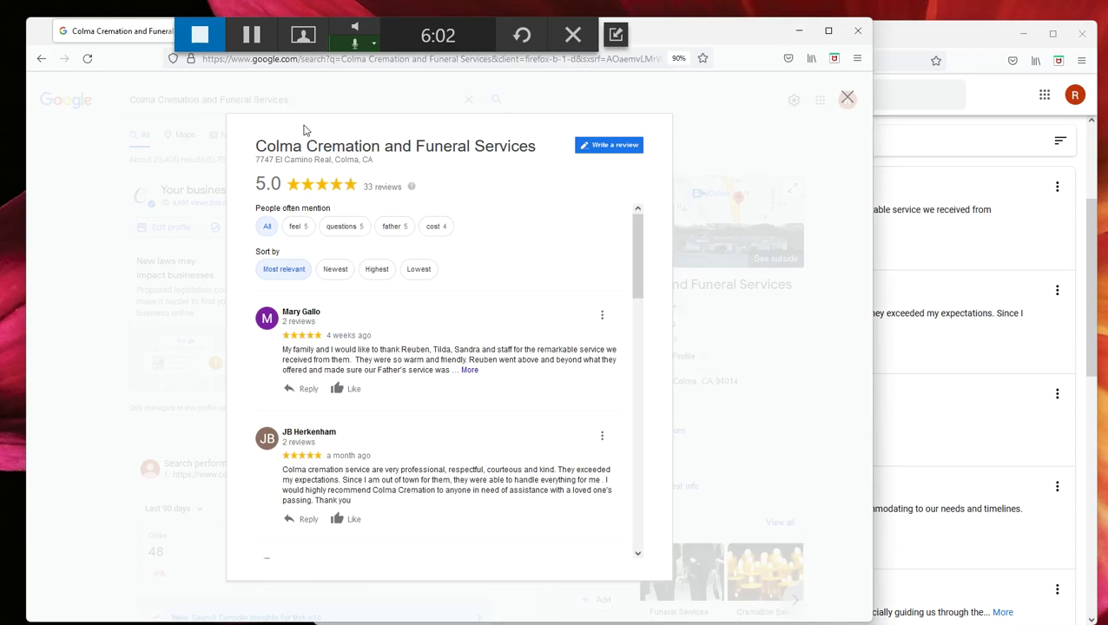
left_click(857, 251)
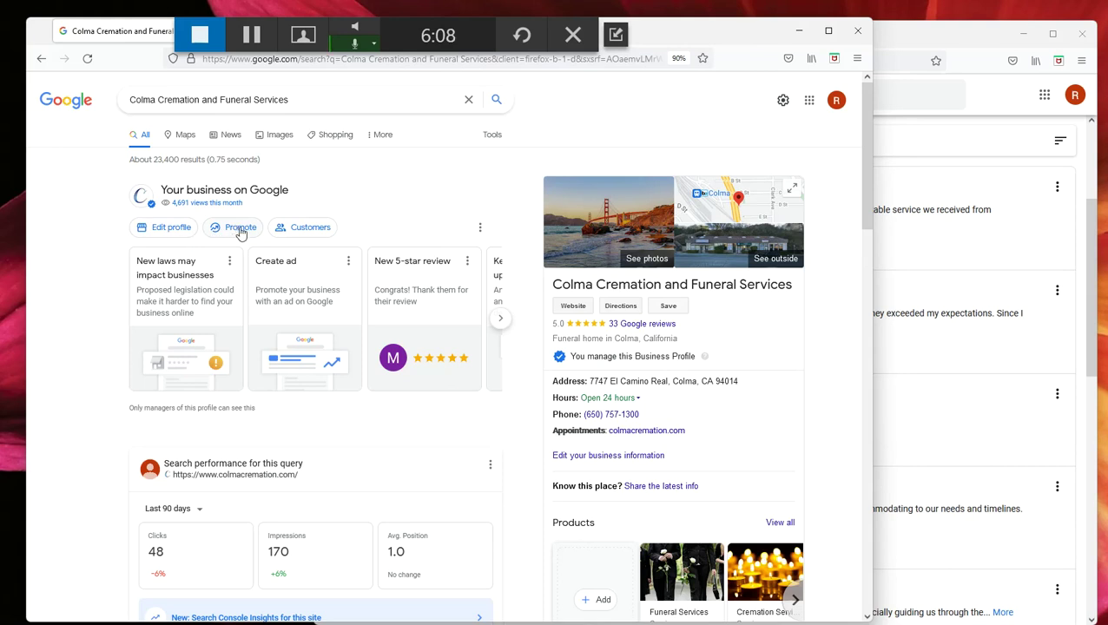
Step: Open the profile's performance report in Google Search, view its overview, calls, messages and bookings, and close the report
left_click(213, 205)
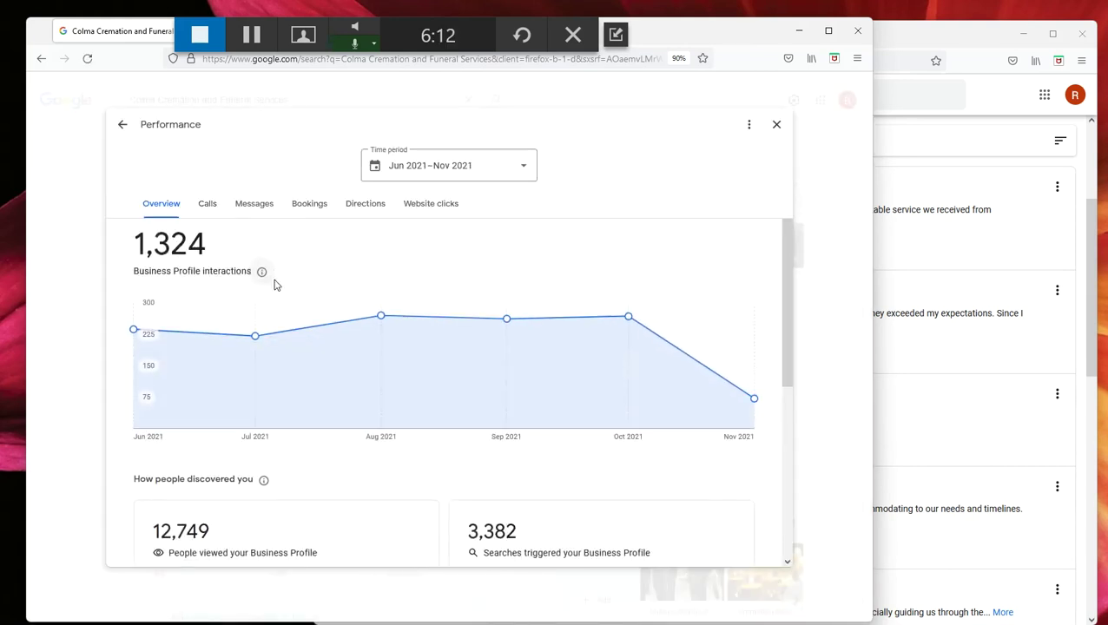
scroll(276, 287, "down", 1)
left_click(213, 153)
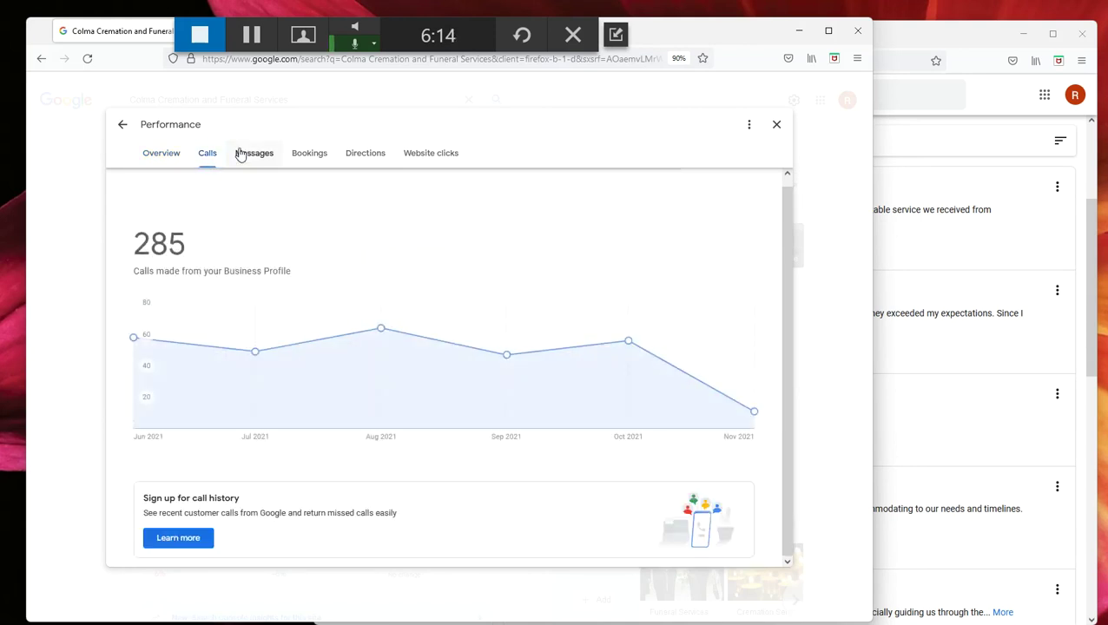
left_click(238, 153)
left_click(312, 204)
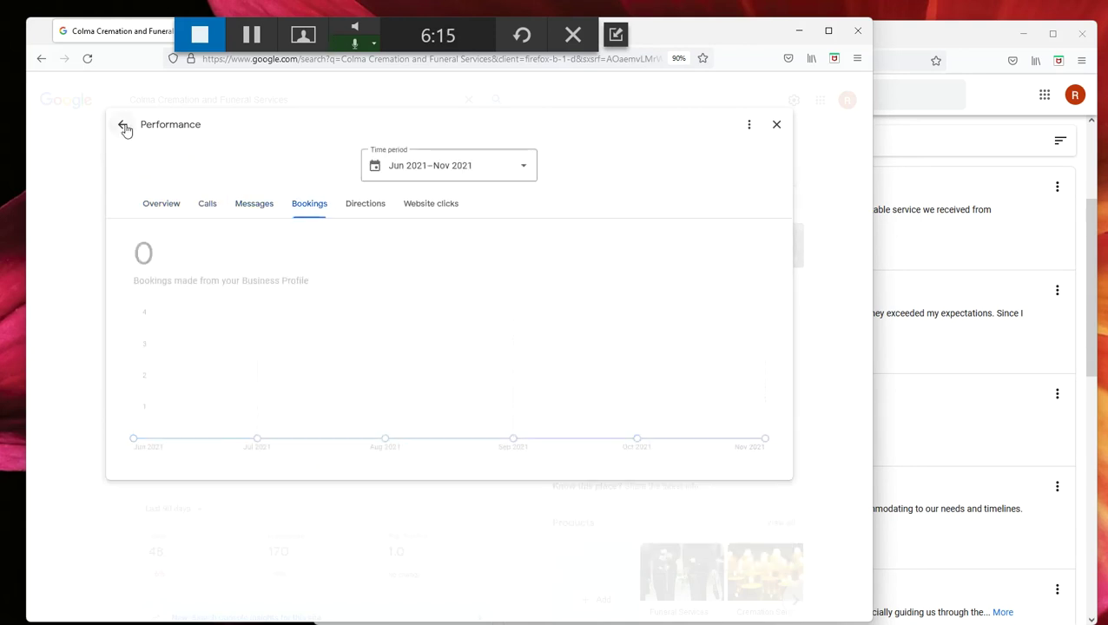
left_click(777, 126)
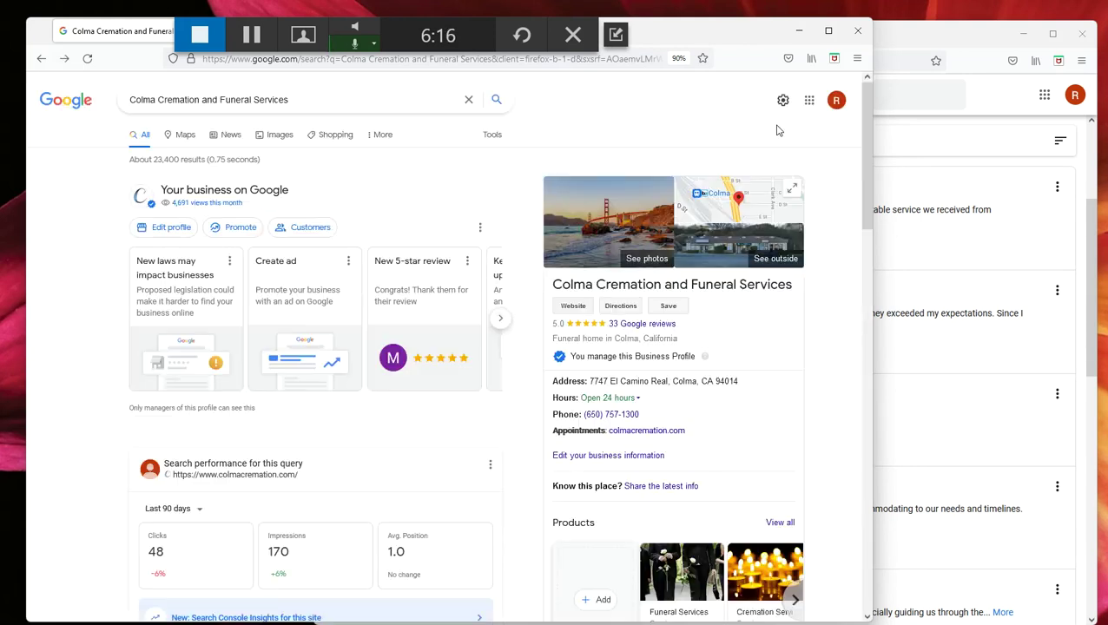
Step: Look over the search and view statistics in the dashboard's Insights section, and return to the Google search results
left_click(964, 49)
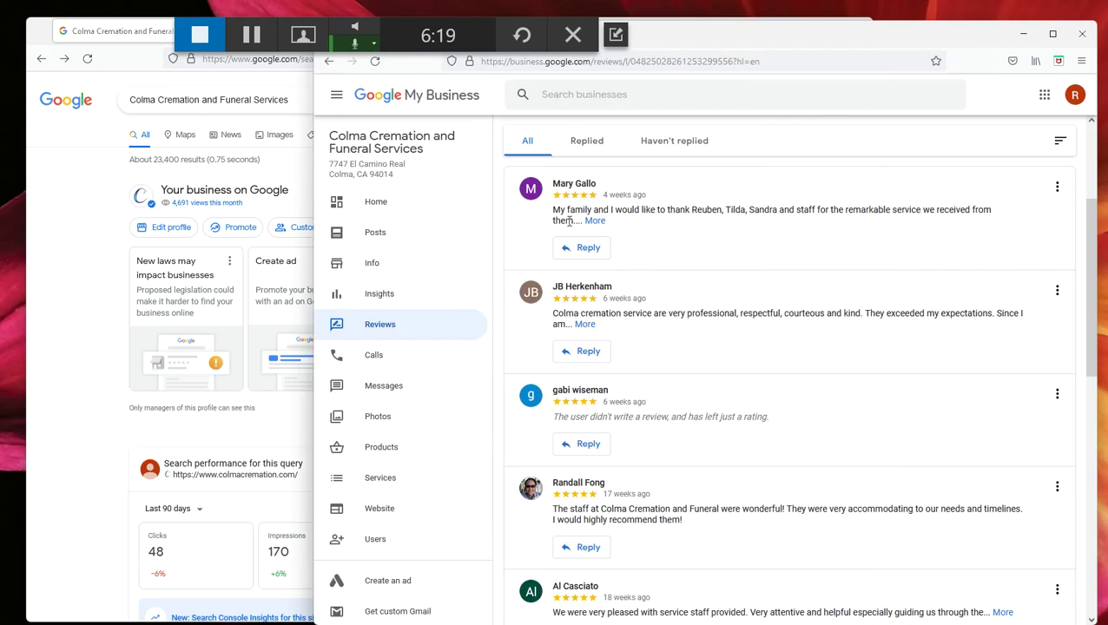
left_click(393, 291)
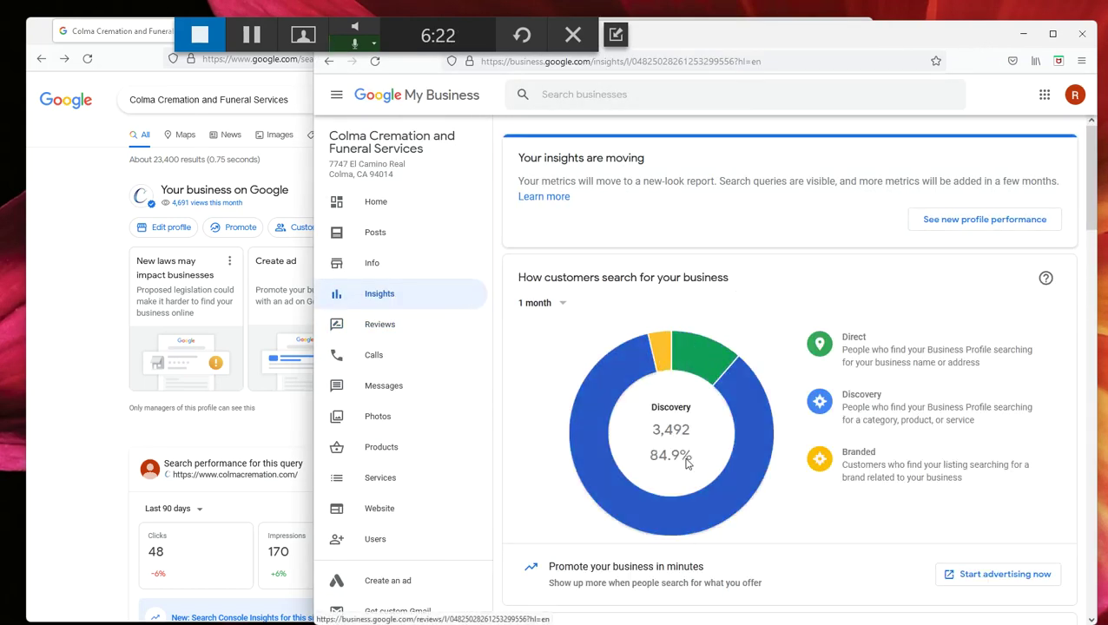
scroll(669, 443, "down", 3)
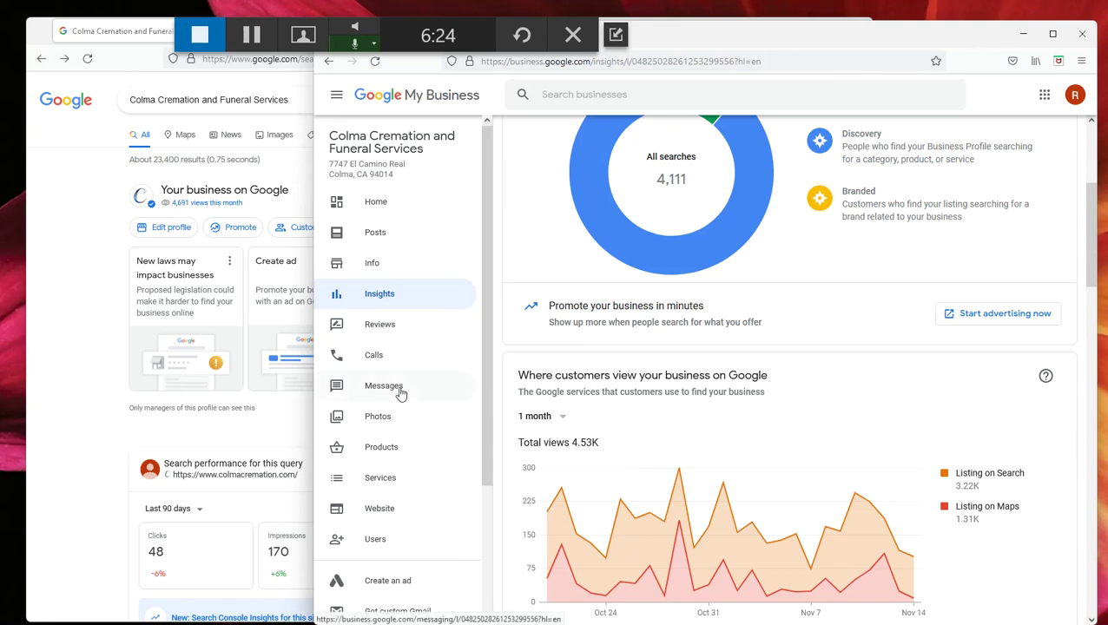
left_click(100, 427)
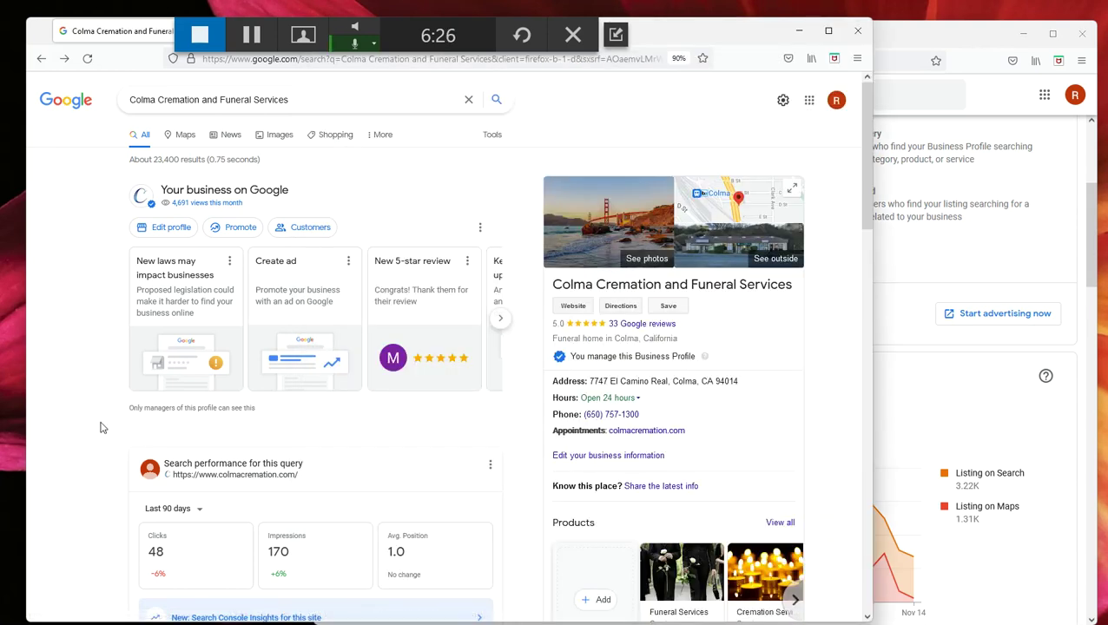